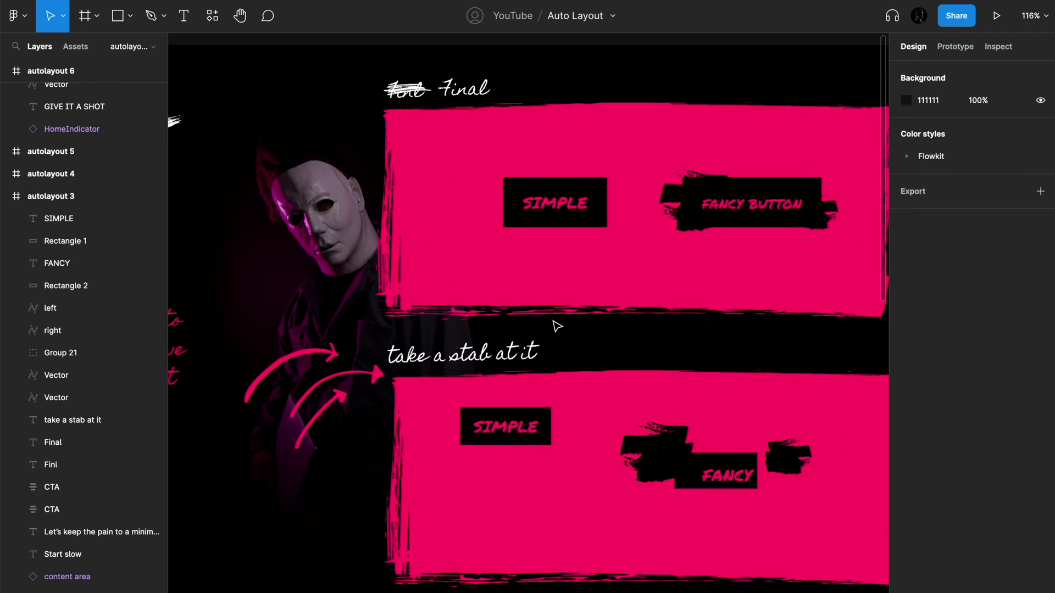
pyautogui.scroll(5, 556, 326)
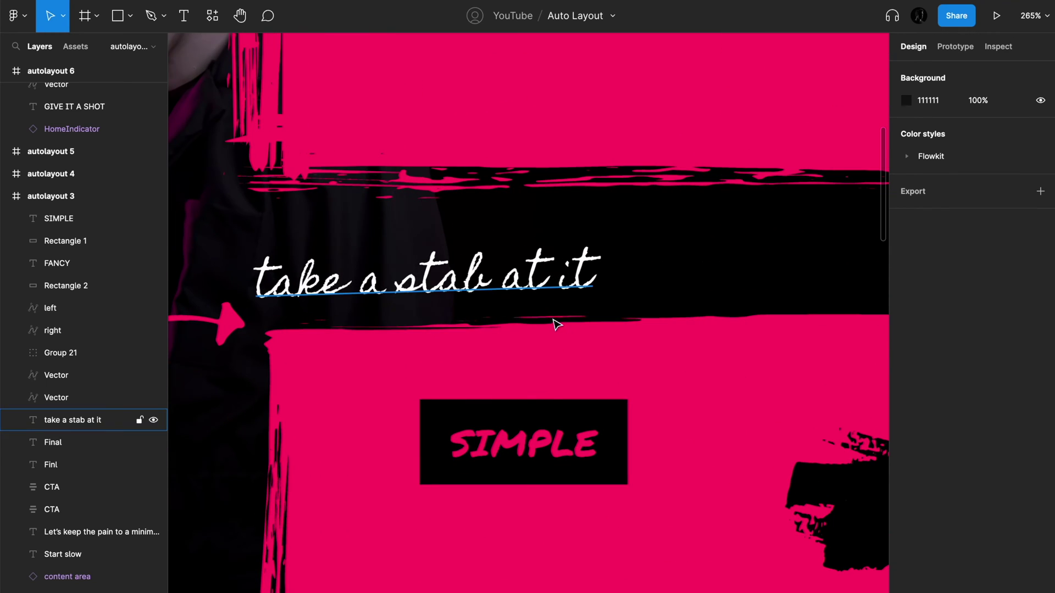
# - Wrap the SIMPLE label and Rectangle 1 together in an auto layout frame (Shift+A)
pyautogui.click(532, 446)
pyautogui.keyDown('shift'); pyautogui.click(462, 412); pyautogui.keyUp('shift')
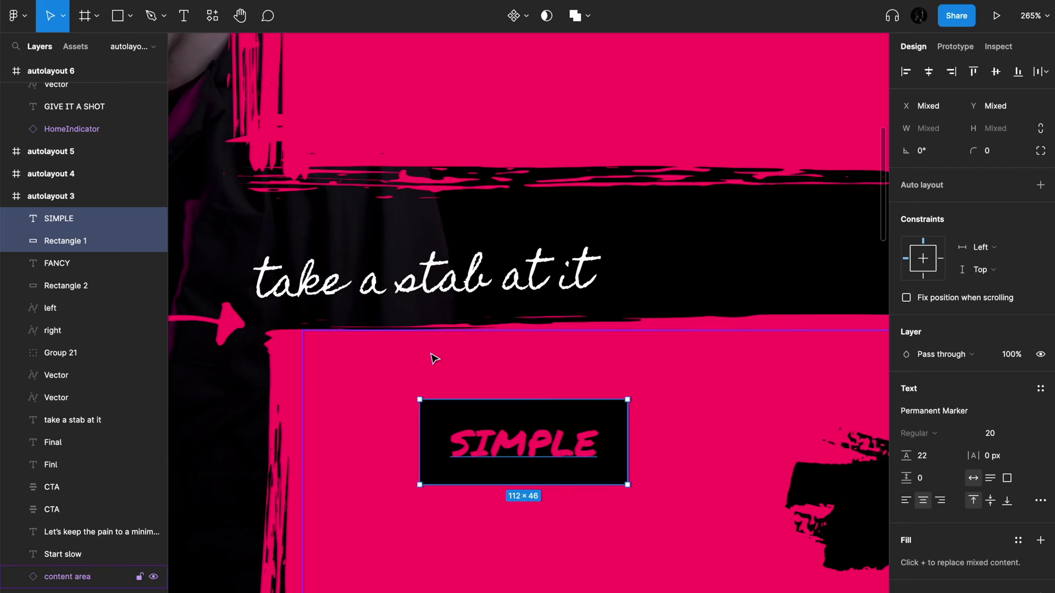
pyautogui.hotkey('shift', 'a')
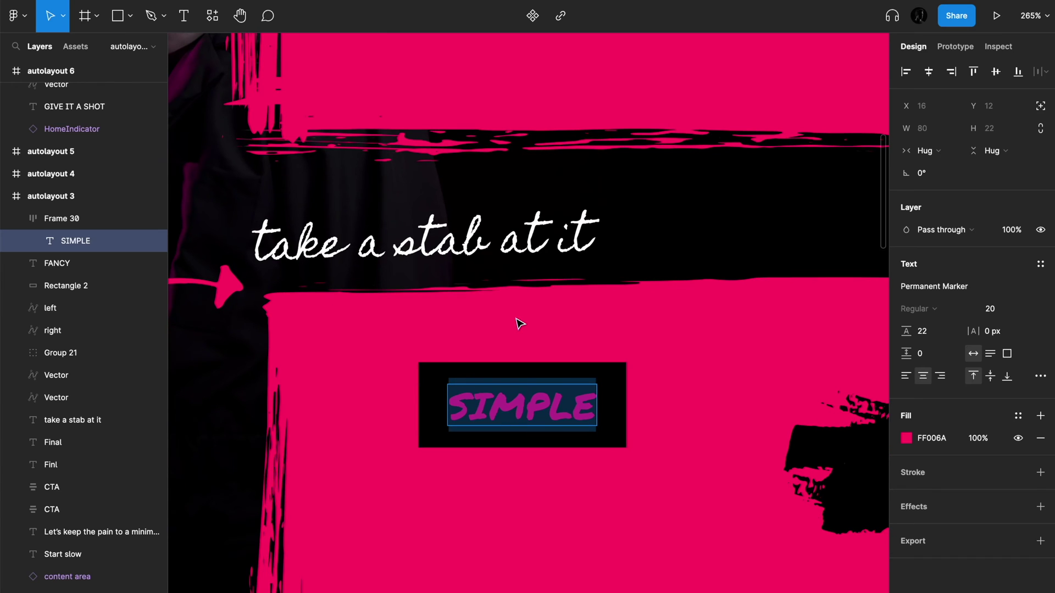
pyautogui.write('ohhanc')
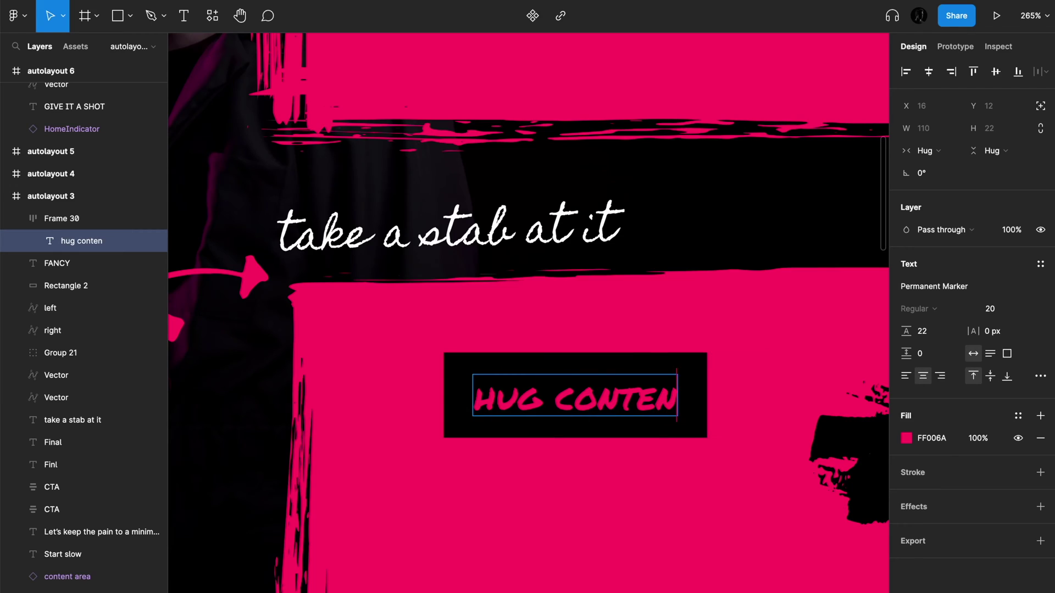
pyautogui.write(' gre')
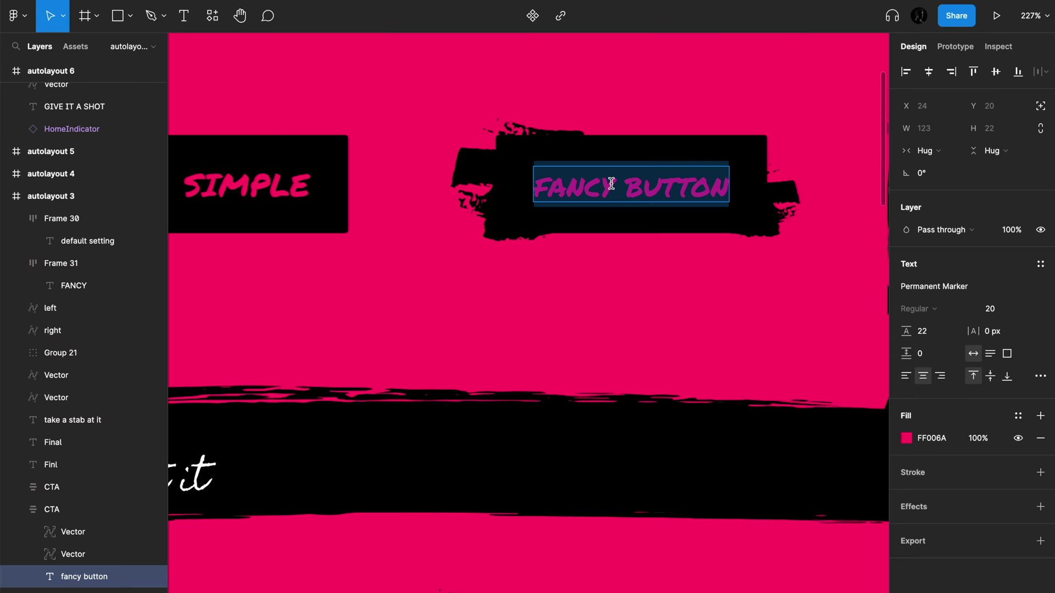
pyautogui.write('PRO TIP!')
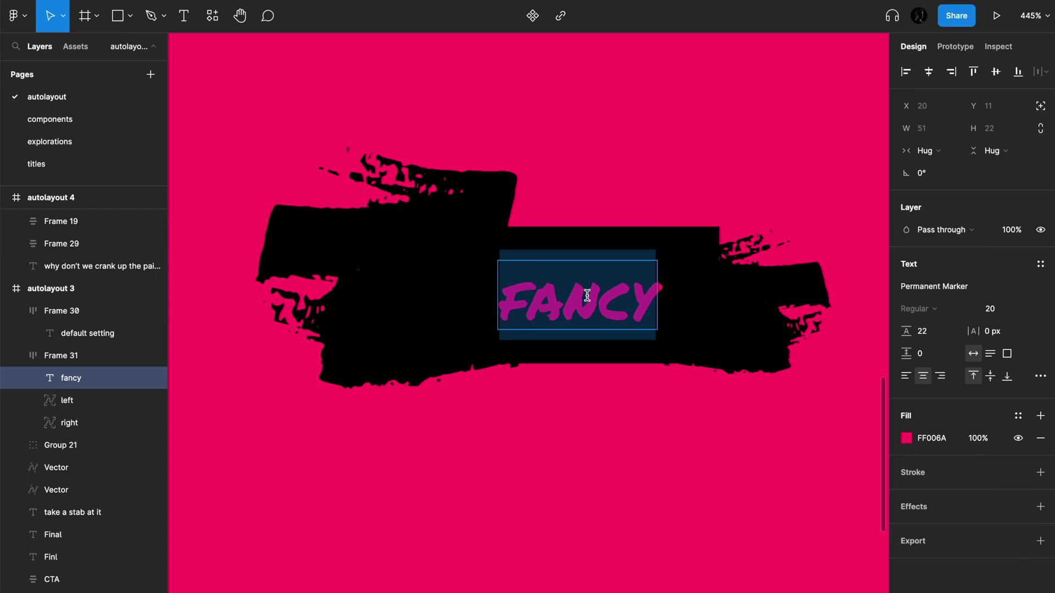
pyautogui.write('WOW')
# - Retype the Fancy label, let the brush shapes ignore layout, and move Fancy to the top of Frame 31
pyautogui.press('BackSpace')
pyautogui.press('BackSpace')
pyautogui.press('BackSpace')
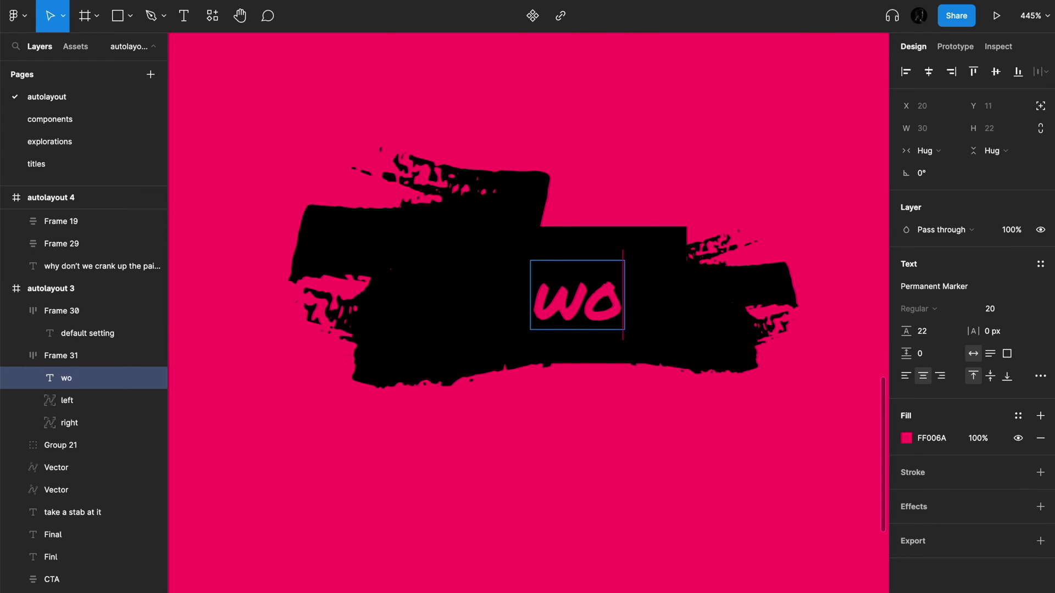
pyautogui.write('fancy')
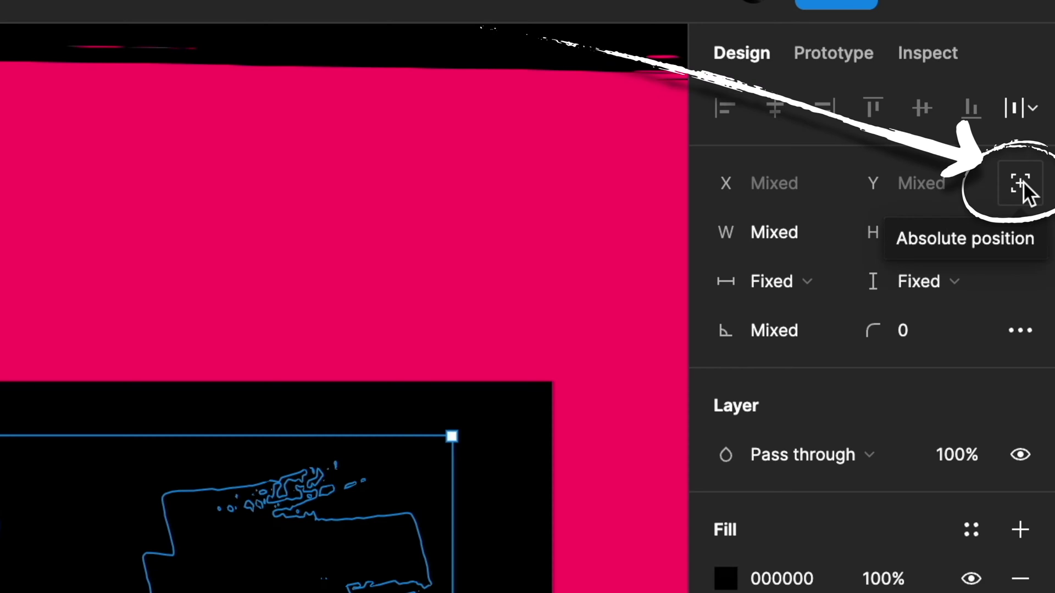
pyautogui.click(1022, 185)
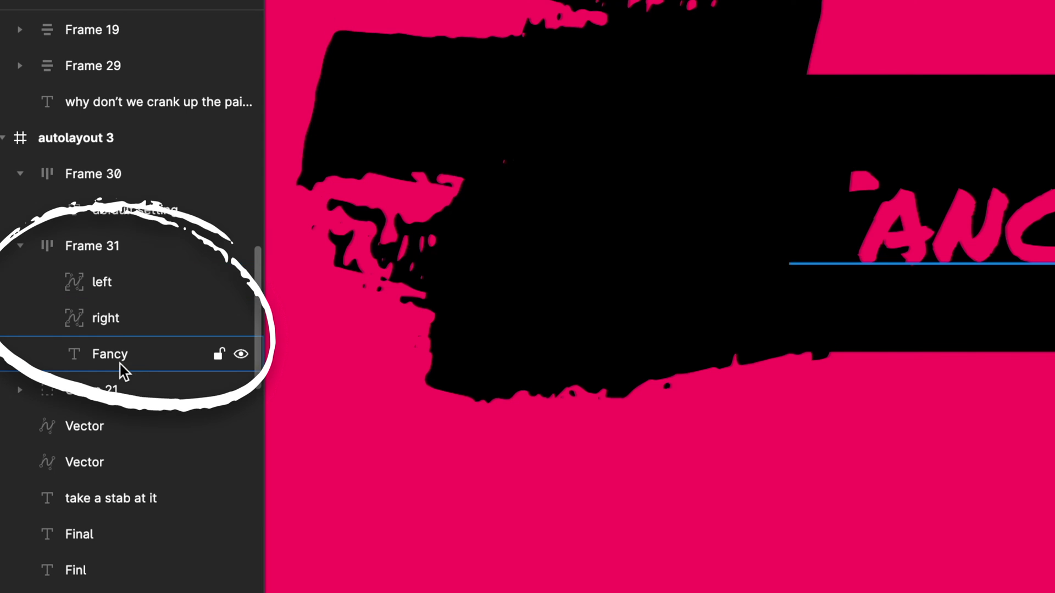
pyautogui.click(120, 361)
pyautogui.moveTo(147, 272); pyautogui.dragTo(148, 272)
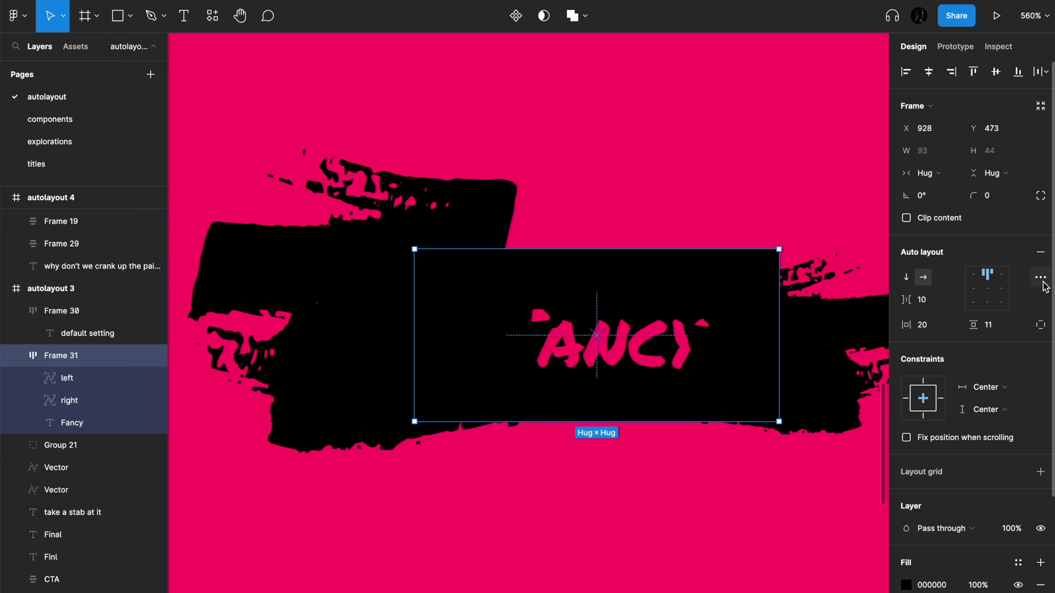
# - Set Canvas stacking to First on top in the advanced auto layout settings
pyautogui.click(1042, 279)
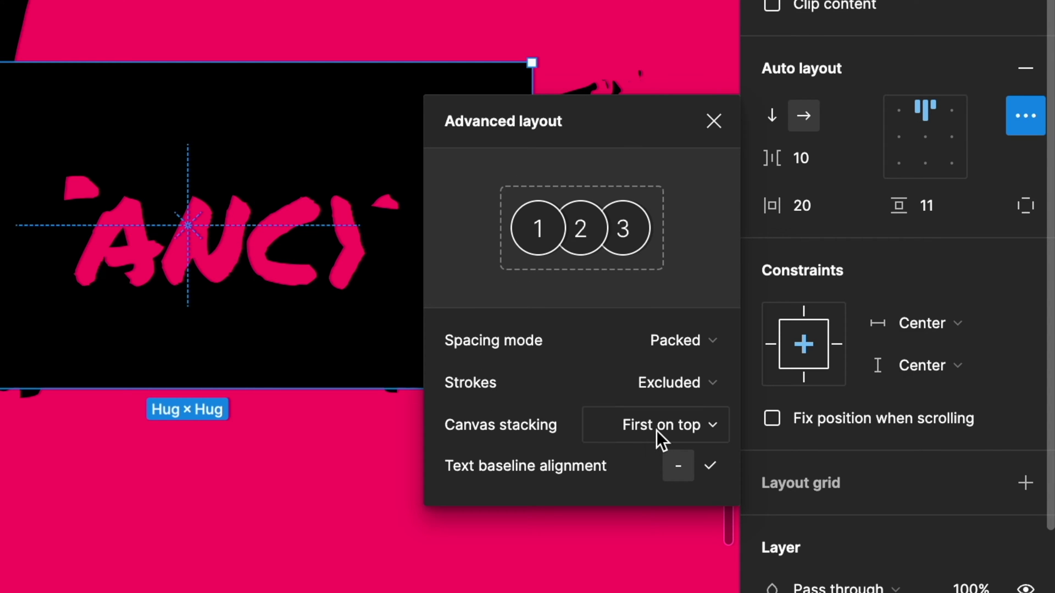
pyautogui.click(660, 426)
pyautogui.click(656, 457)
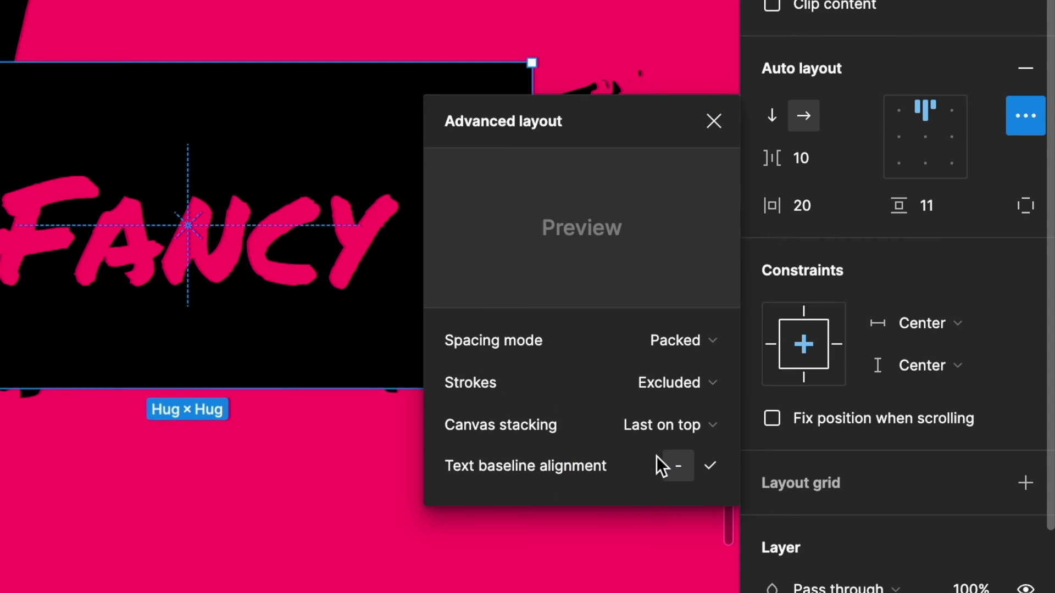
pyautogui.click(659, 433)
pyautogui.click(655, 390)
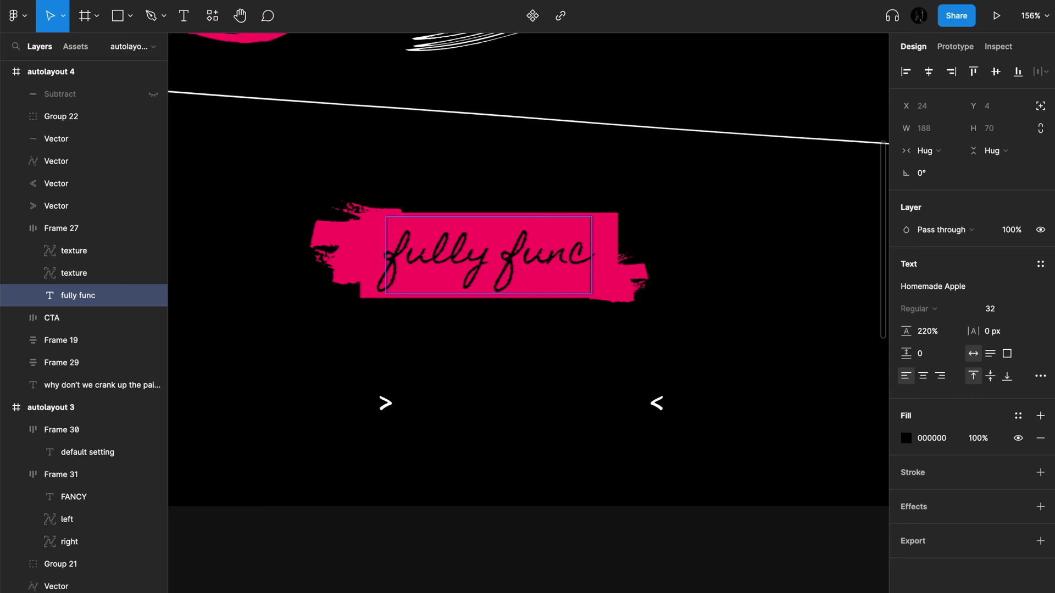
pyautogui.write('tioning')
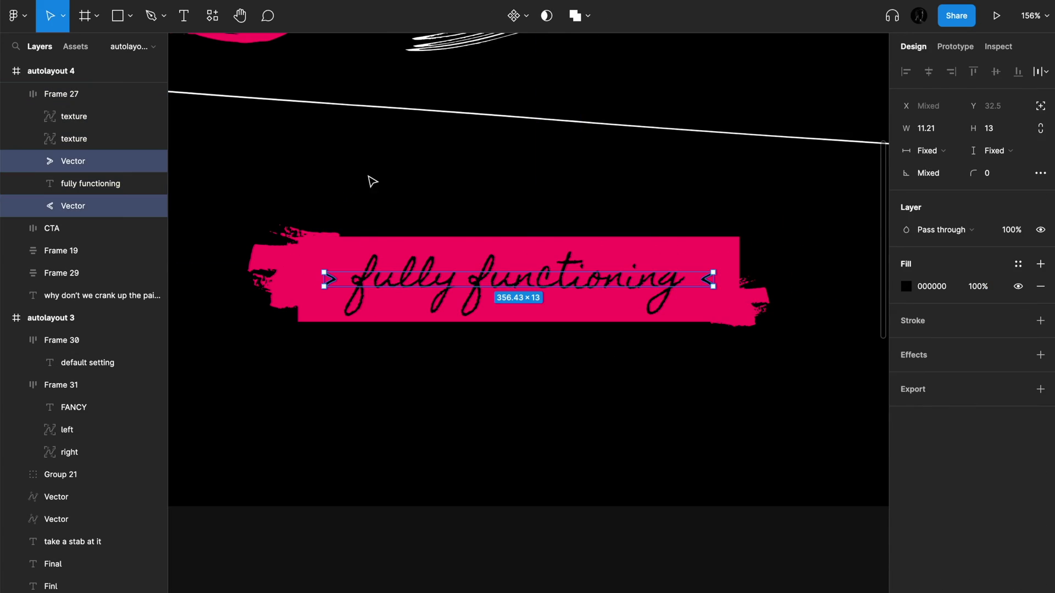
# - Set Frame 27's item spacing between the arrows and the fully functioning label to 24
pyautogui.click(369, 181)
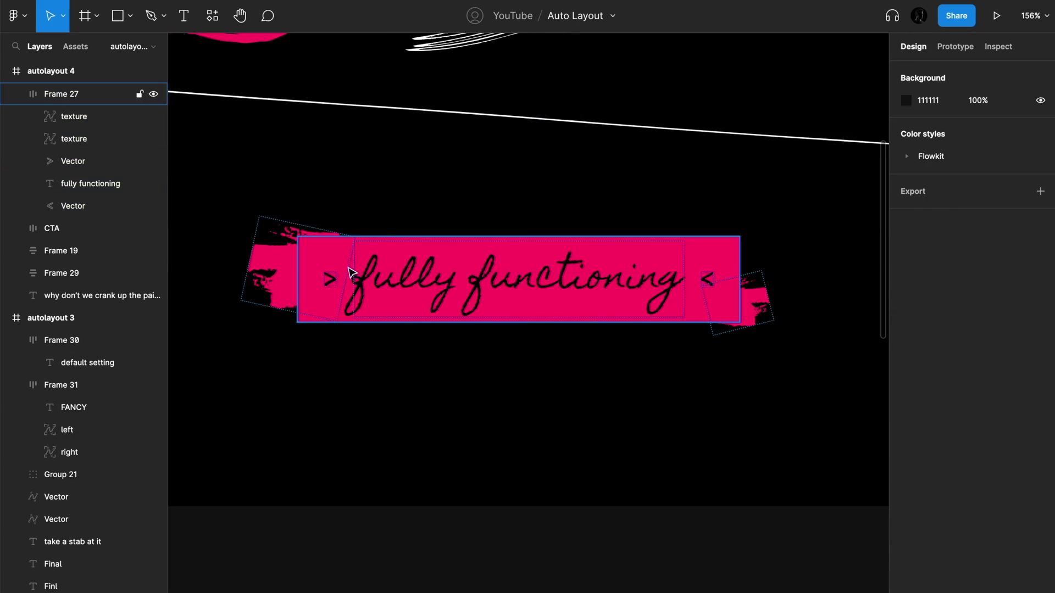
pyautogui.click(356, 285)
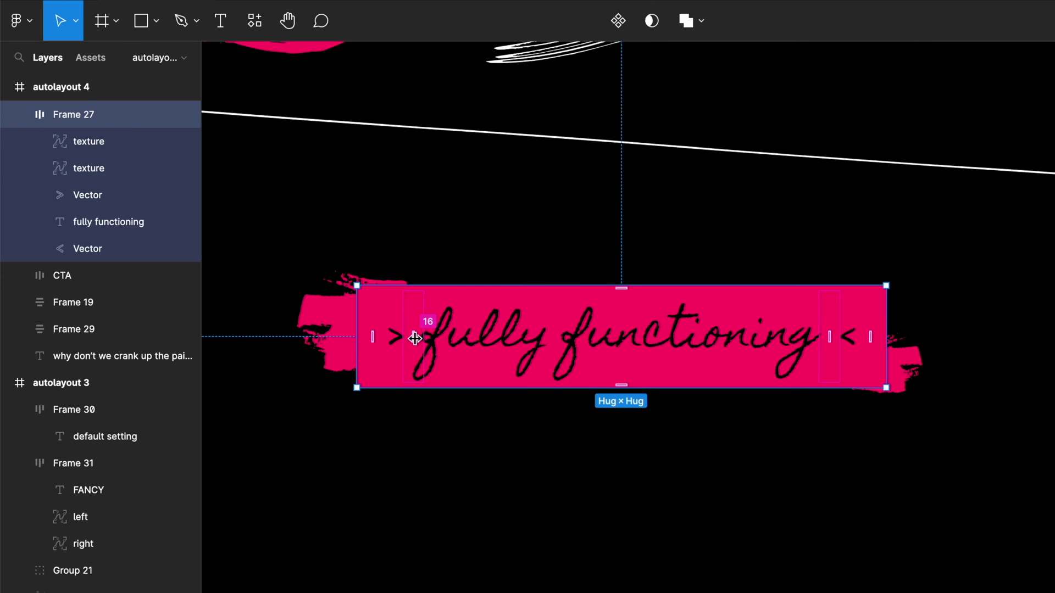
pyautogui.moveTo(417, 338)
pyautogui.mouseDown()
pyautogui.moveTo(468, 342)
pyautogui.moveTo(423, 340)
pyautogui.mouseUp()
pyautogui.click(425, 337)
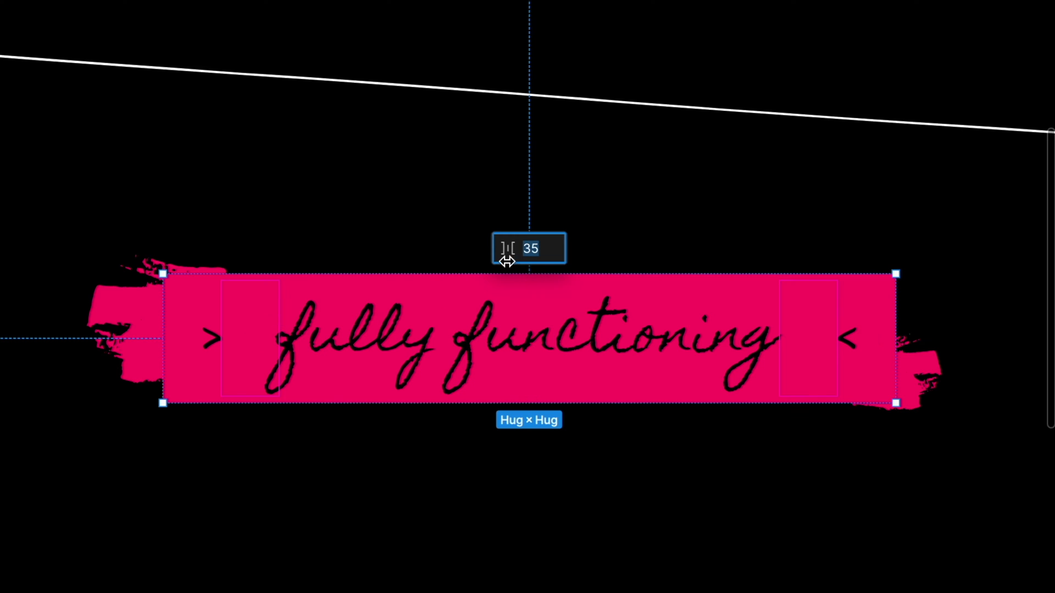
pyautogui.write('36')
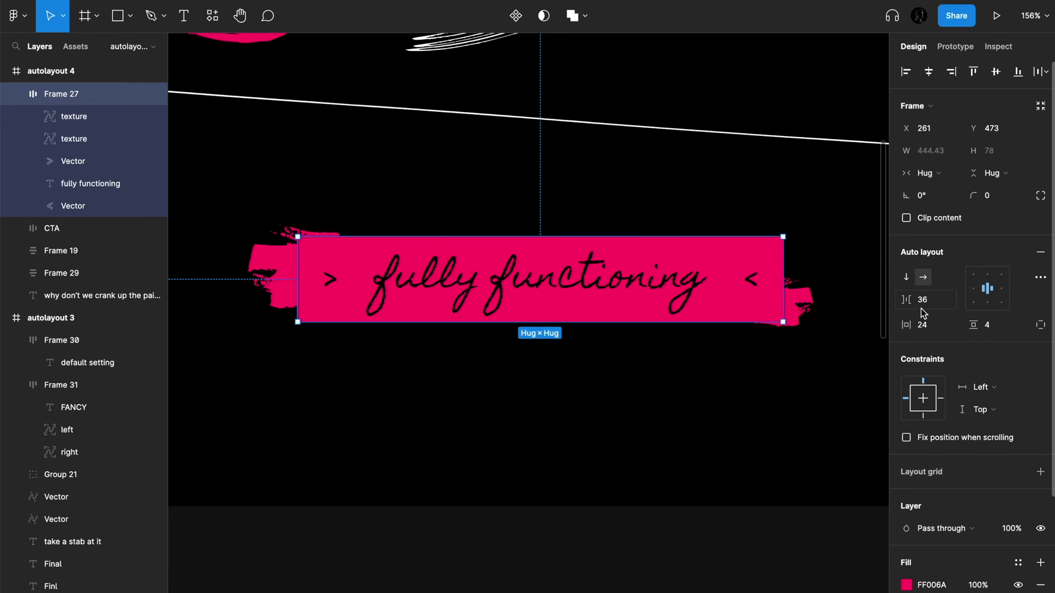
pyautogui.click(924, 300)
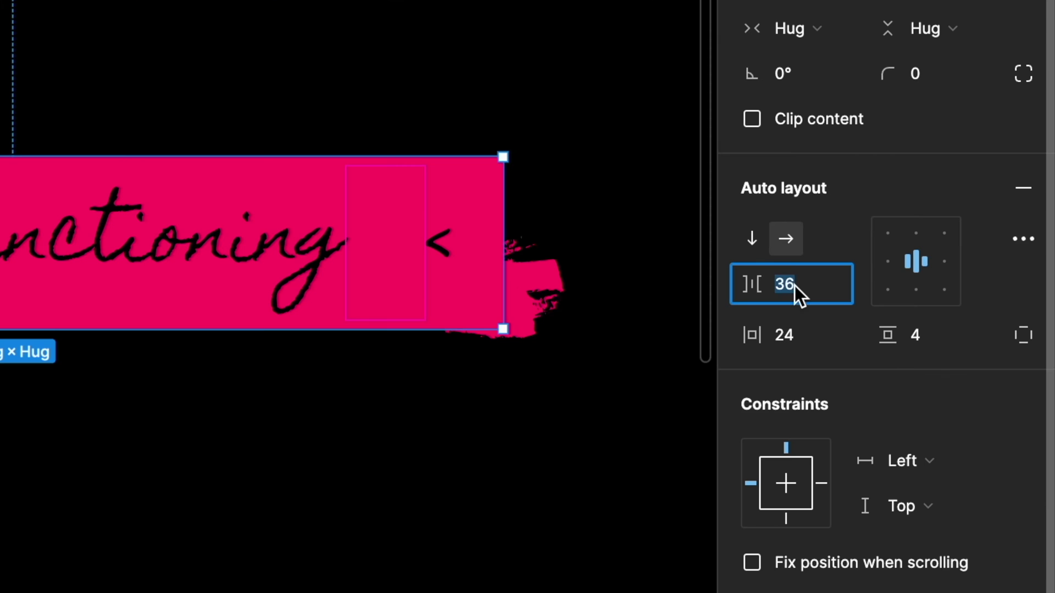
pyautogui.write('24')
pyautogui.press('Return')
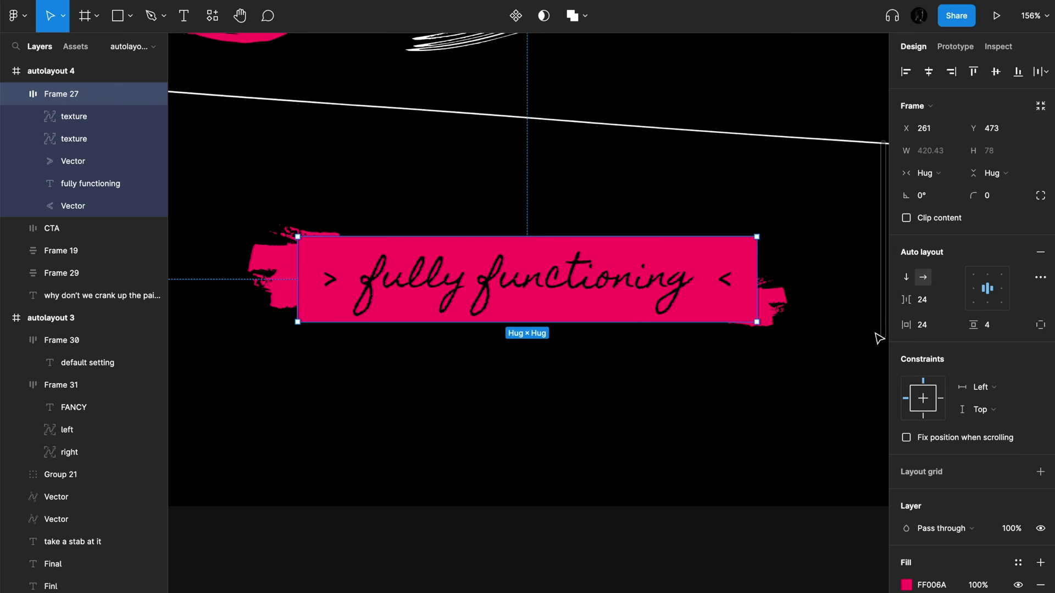
pyautogui.click(677, 372)
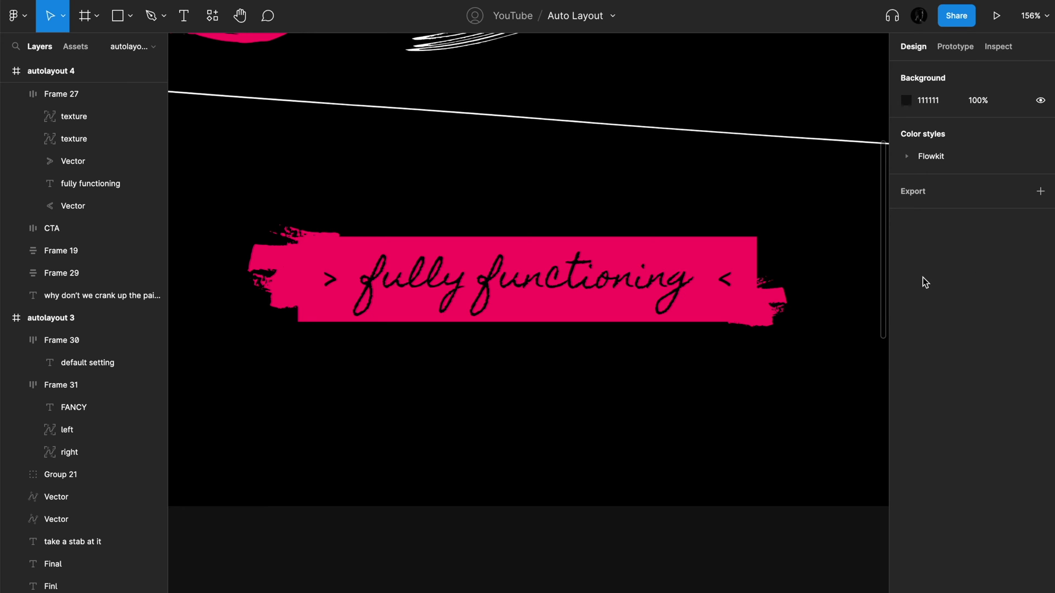
pyautogui.click(522, 270)
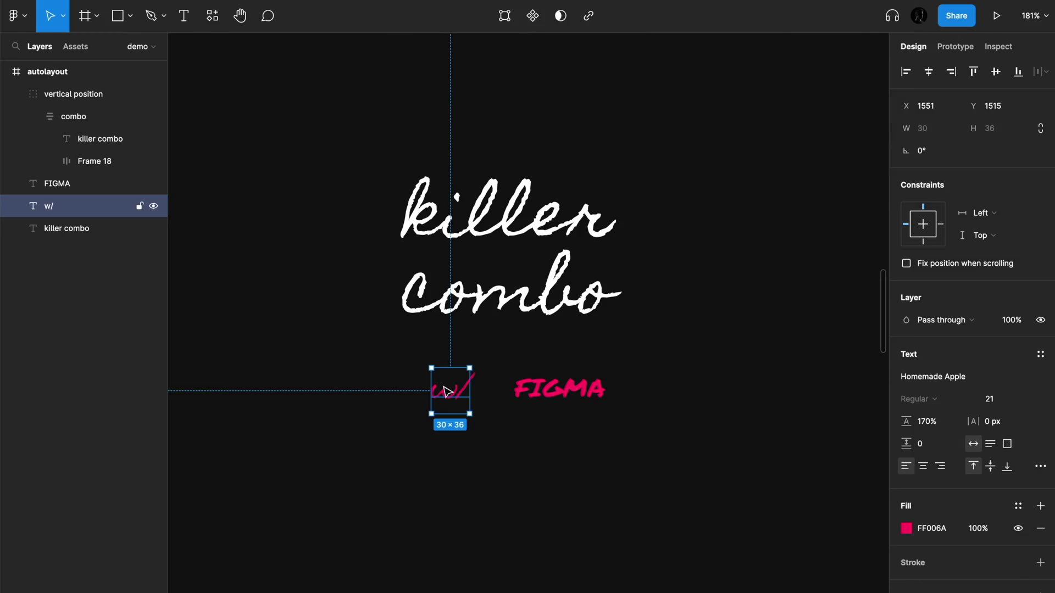
# - Wrap the w/ and FIGMA texts in a horizontal auto layout row
pyautogui.click(561, 393)
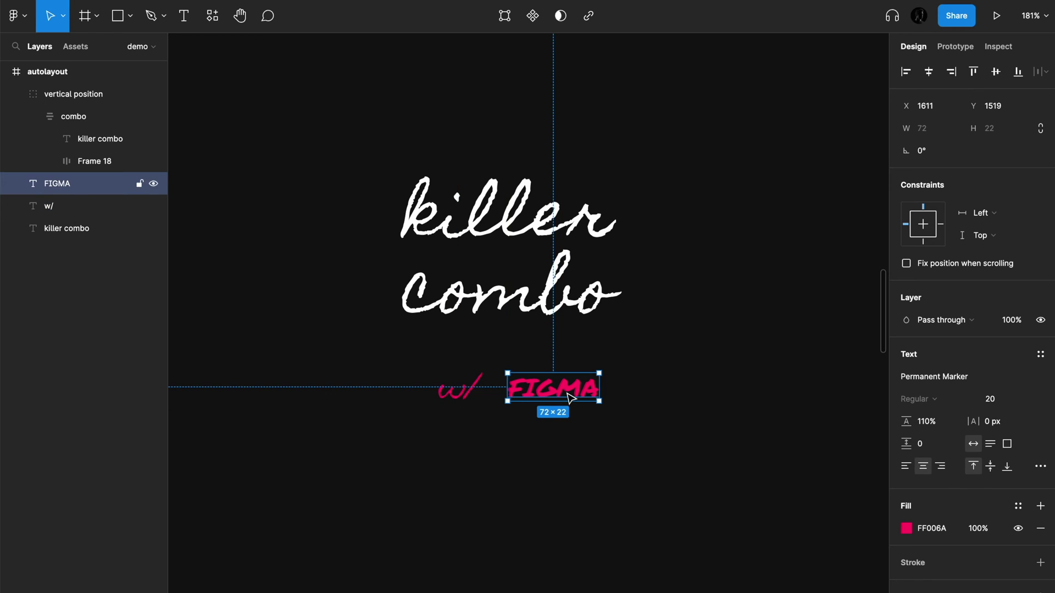
pyautogui.moveTo(367, 363); pyautogui.dragTo(606, 466)
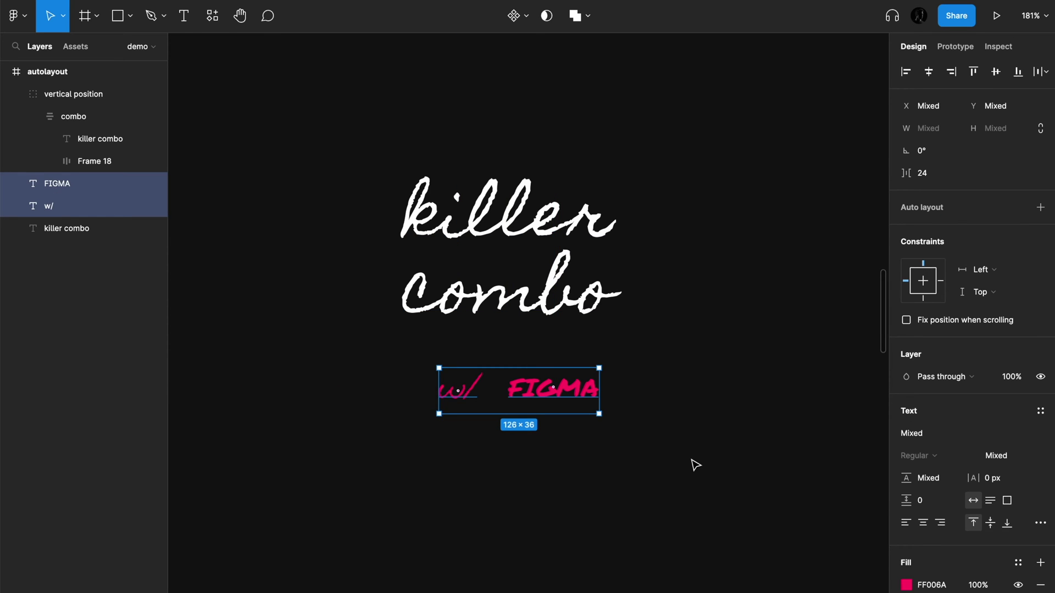
pyautogui.hotkey('shift', 'a')
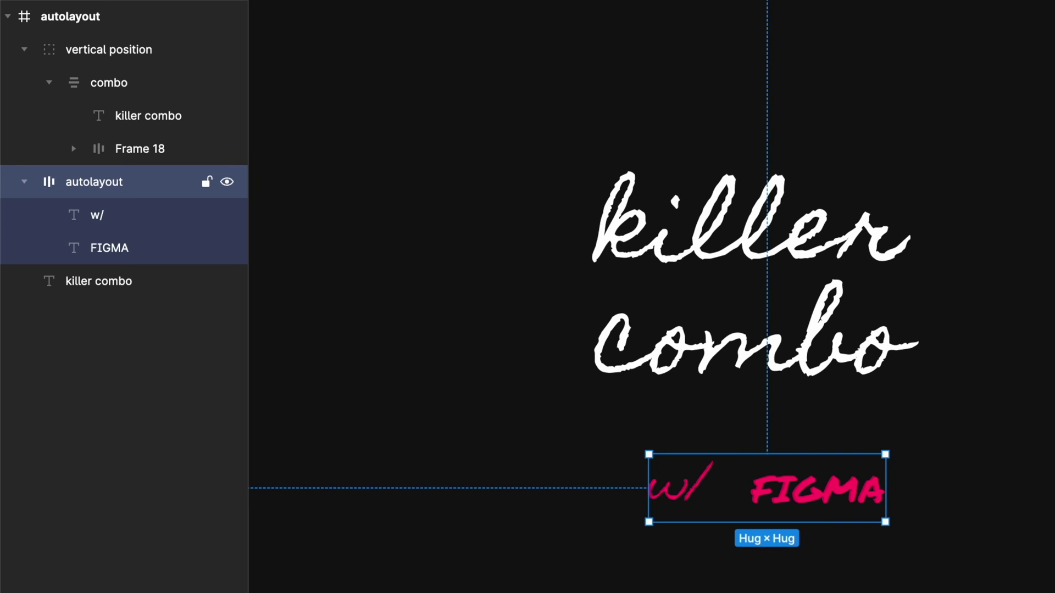
pyautogui.write('adjust vertical positionbased on the length of the text above')
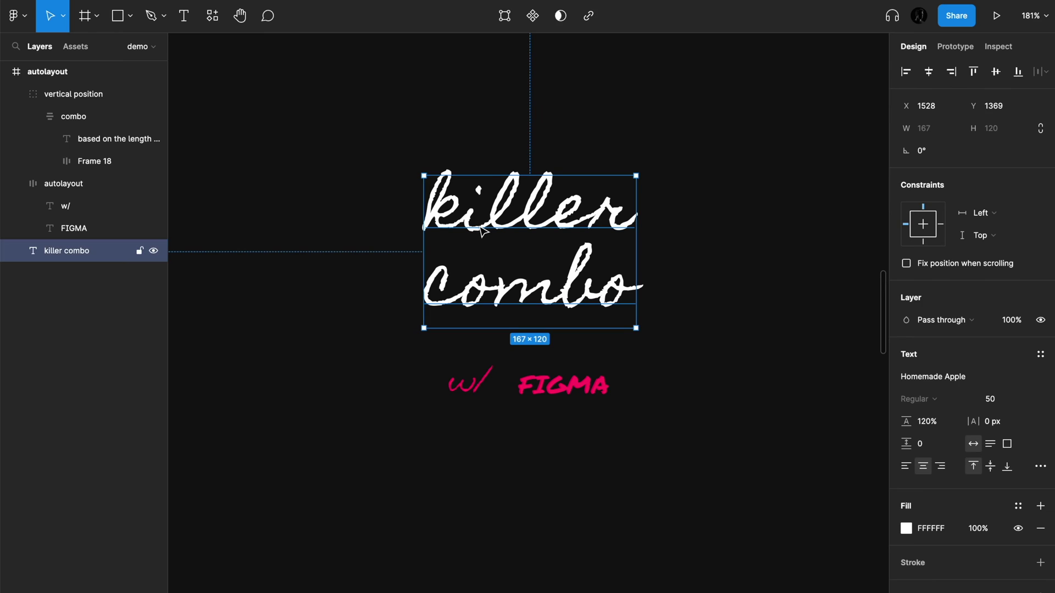
# - Wrap killer combo and the w/ FIGMA row in a new auto layout frame and name it
pyautogui.keyDown('shift'); pyautogui.click(508, 389); pyautogui.keyUp('shift')
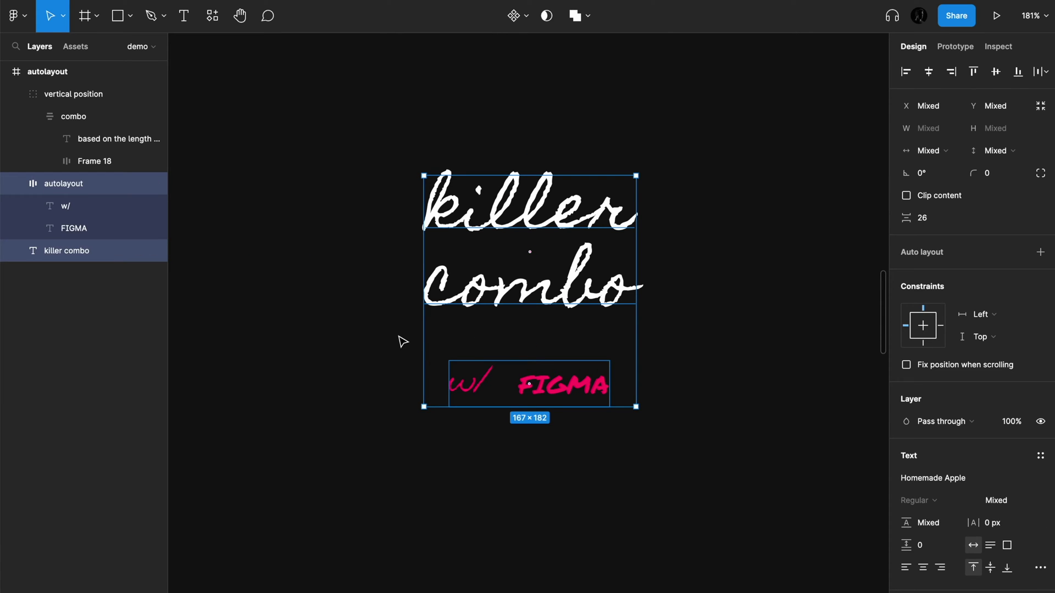
pyautogui.hotkey('shift', 'a')
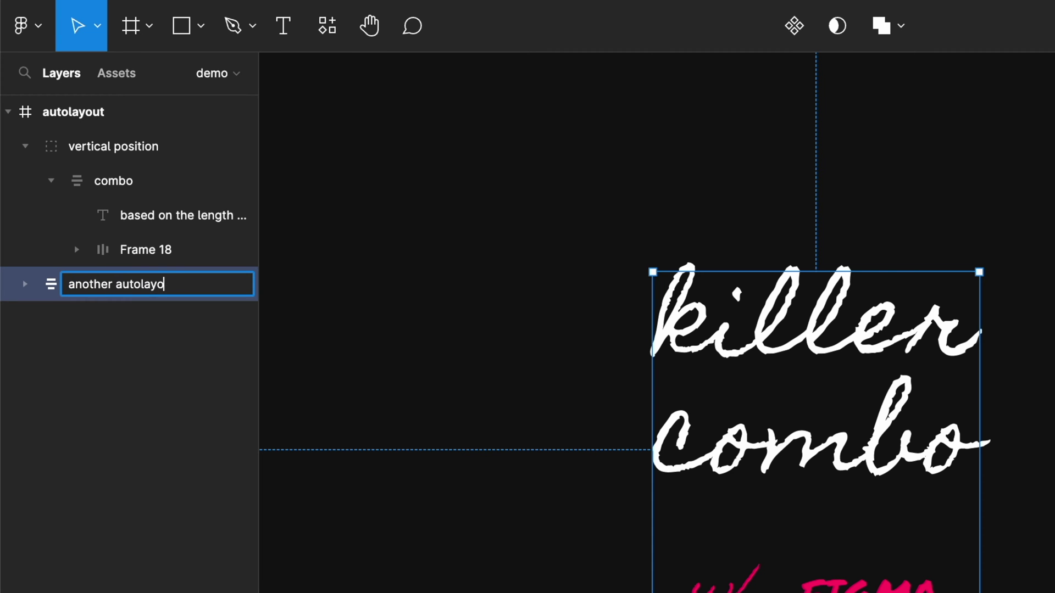
pyautogui.write('ut frame')
pyautogui.press('Return')
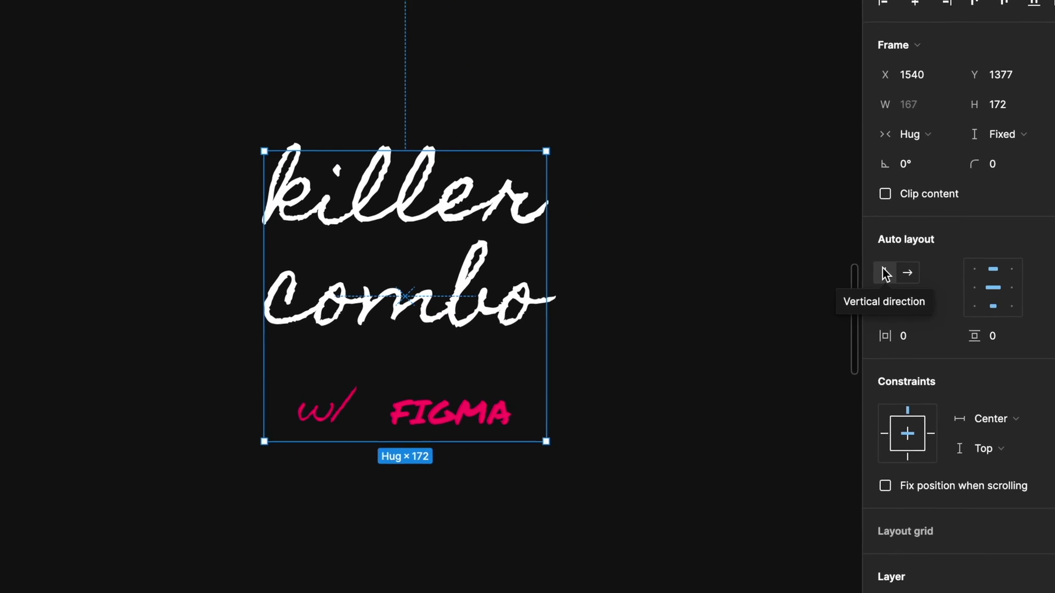
# - Stack the killer combo frame vertically with a 16 title-to-row gap, then select the fixed-width parent
pyautogui.click(881, 267)
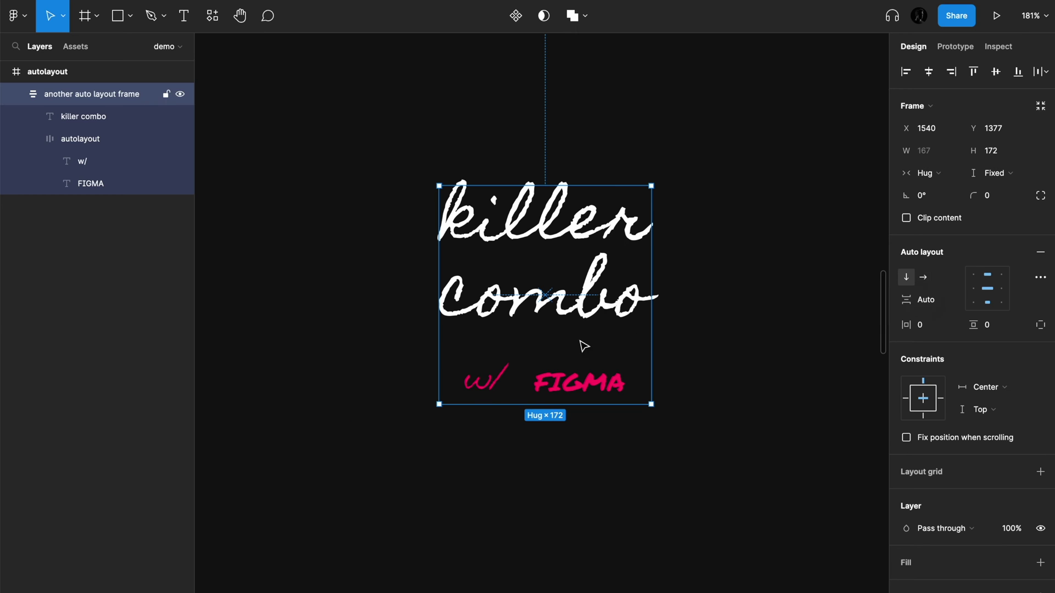
pyautogui.moveTo(544, 346); pyautogui.dragTo(544, 355)
pyautogui.click(776, 264)
pyautogui.click(567, 253)
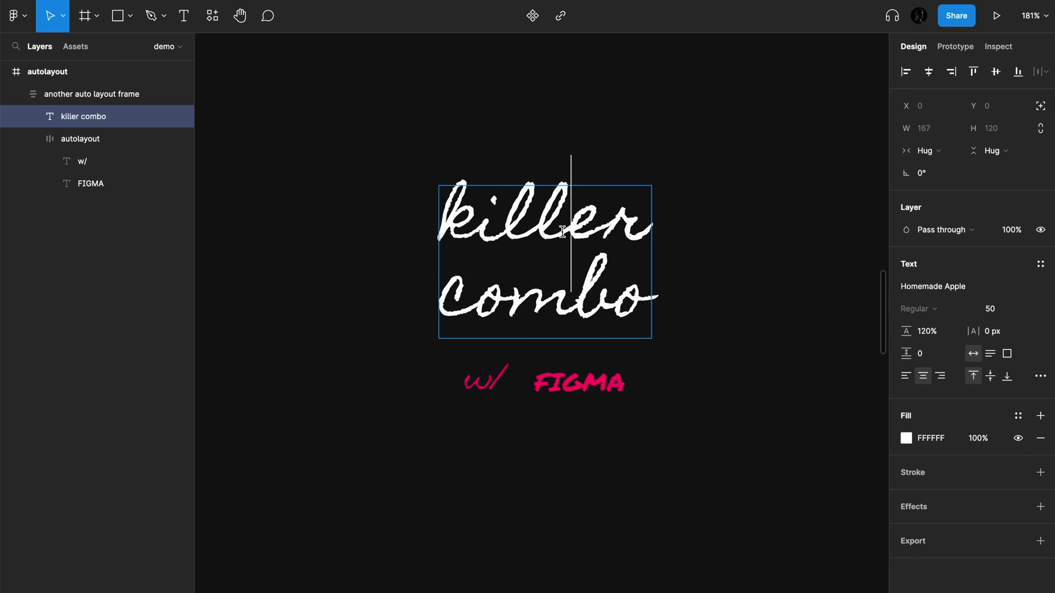
pyautogui.write('a')
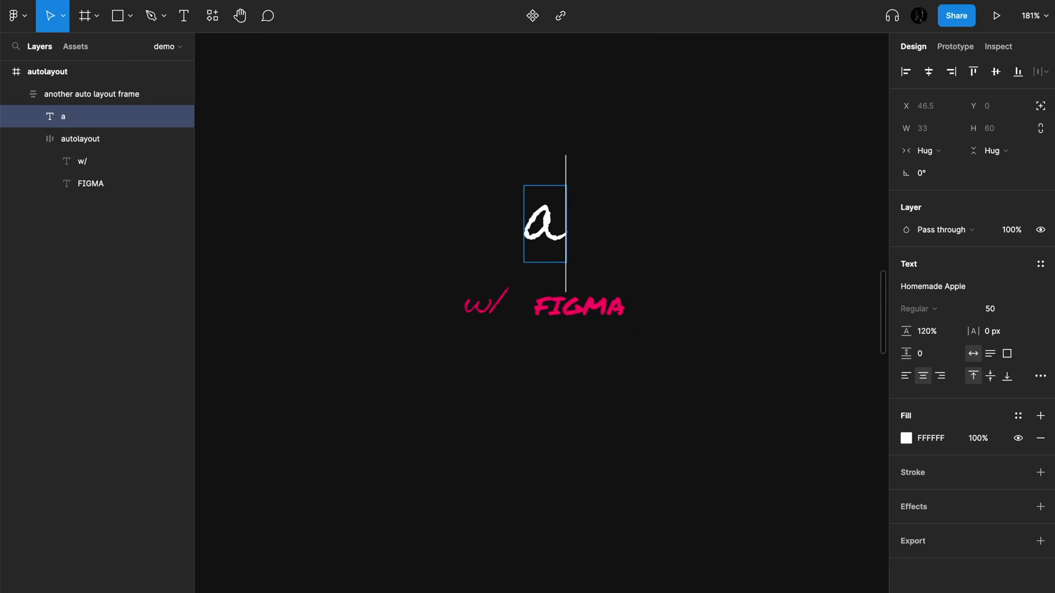
pyautogui.write('nything else')
pyautogui.press('Escape')
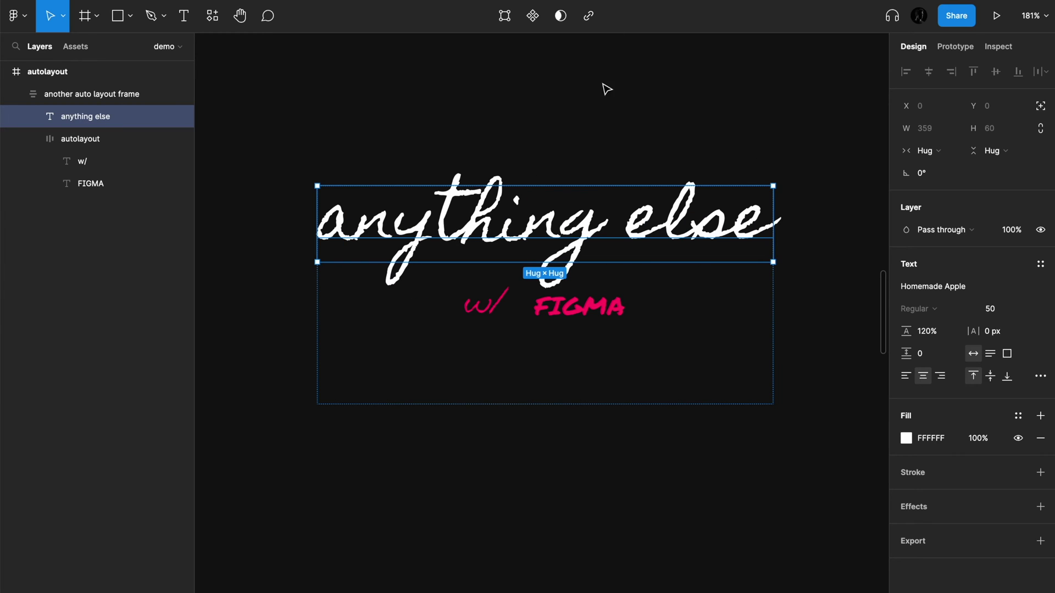
pyautogui.click(606, 364)
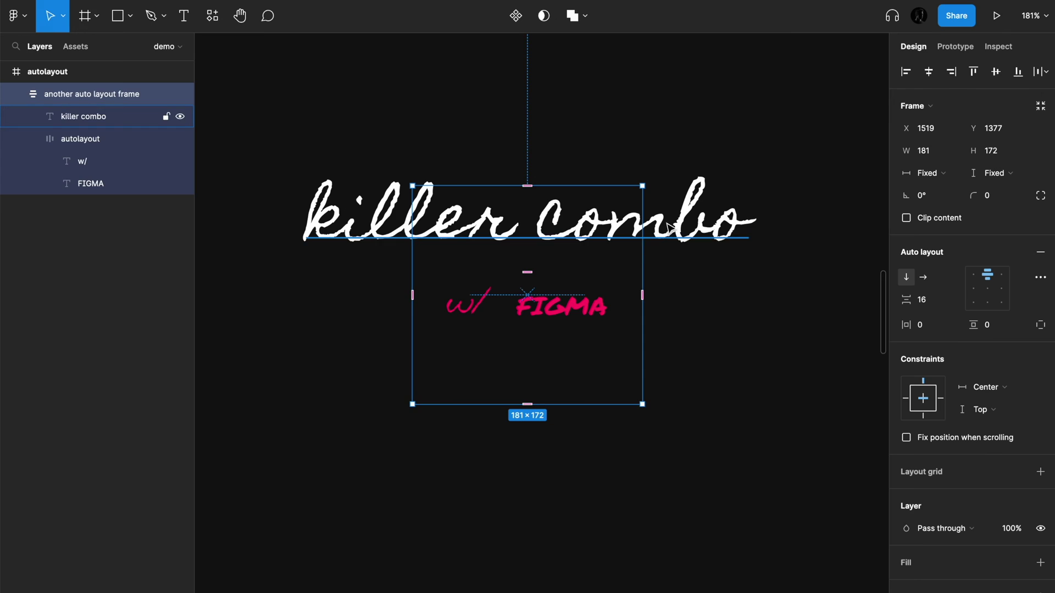
# - Set the heading's horizontal resizing to Fill container and select its text for retyping 'as I type it grows'
pyautogui.click(674, 230)
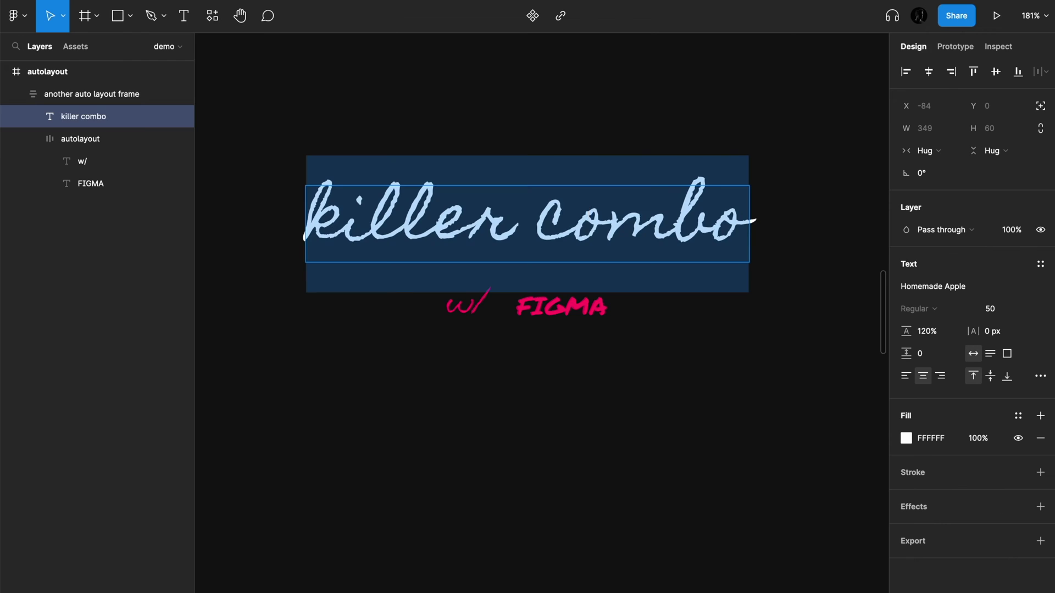
pyautogui.press('Return')
pyautogui.write('if we start typing')
pyautogui.click(684, 131)
pyautogui.click(717, 229)
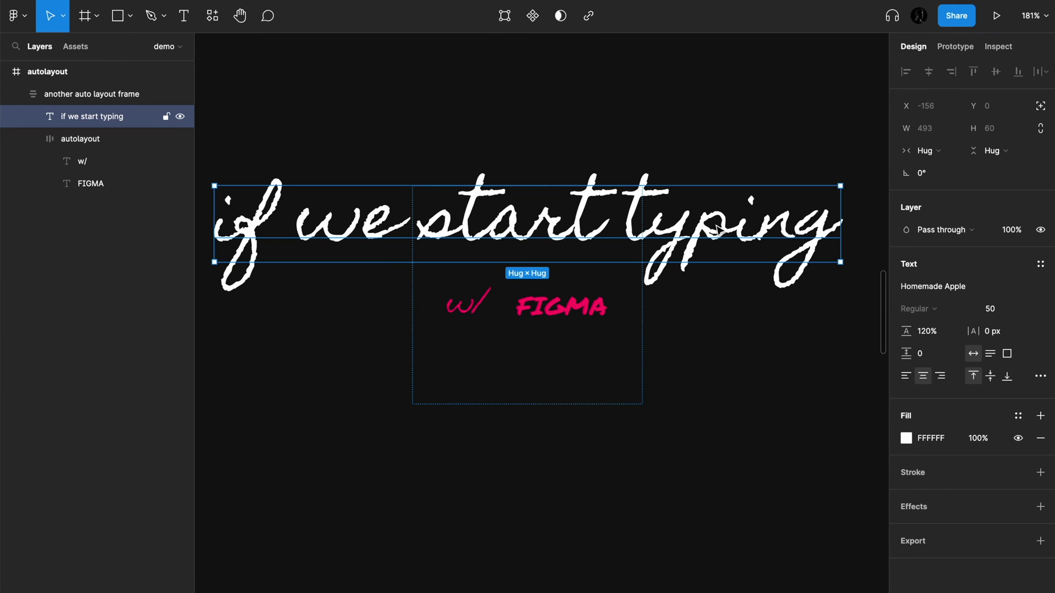
pyautogui.click(623, 351)
pyautogui.click(100, 115)
pyautogui.moveTo(925, 150)
pyautogui.write('killer combo')
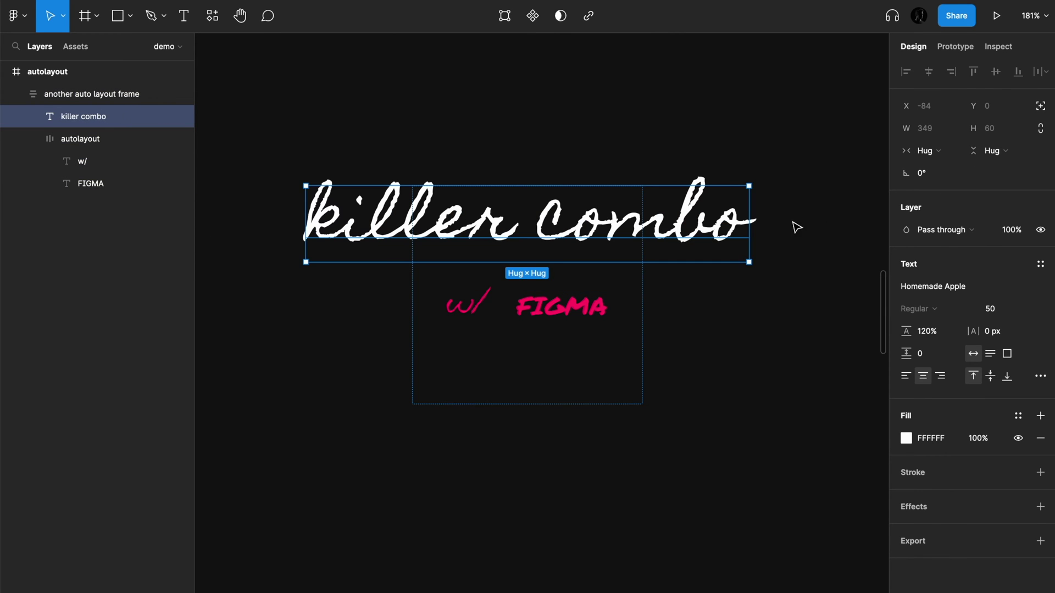
pyautogui.click(945, 153)
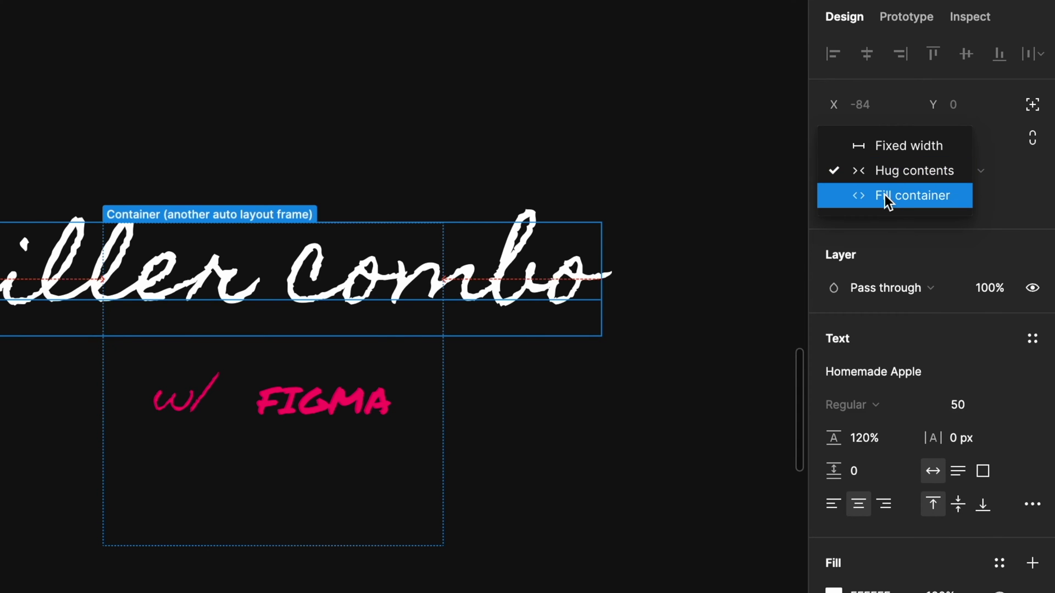
pyautogui.click(907, 194)
pyautogui.doubleClick(505, 240)
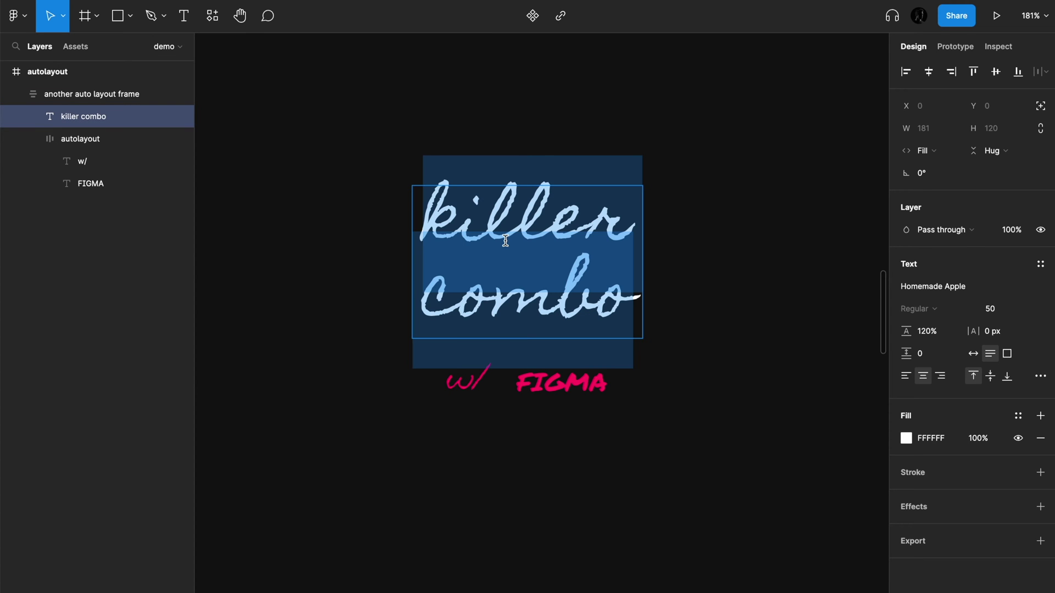
pyautogui.write('as')
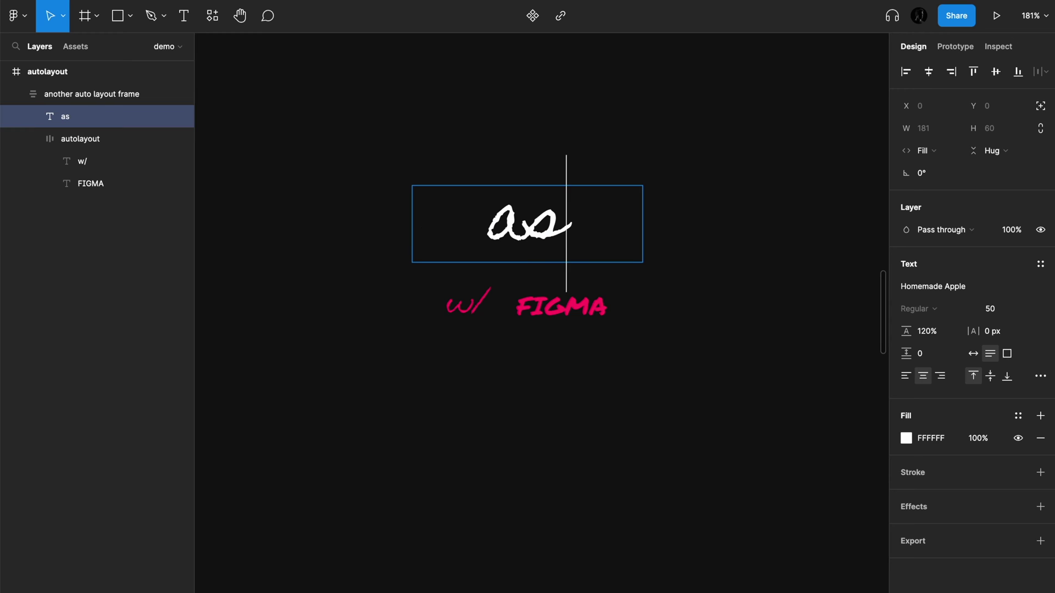
pyautogui.write(' I type')
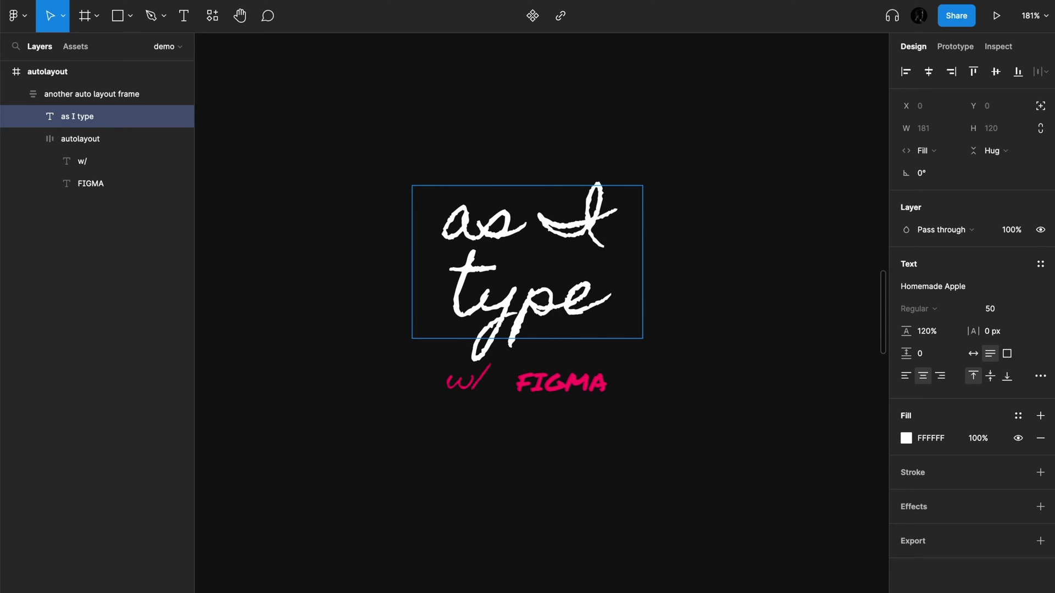
pyautogui.write(' it grows')
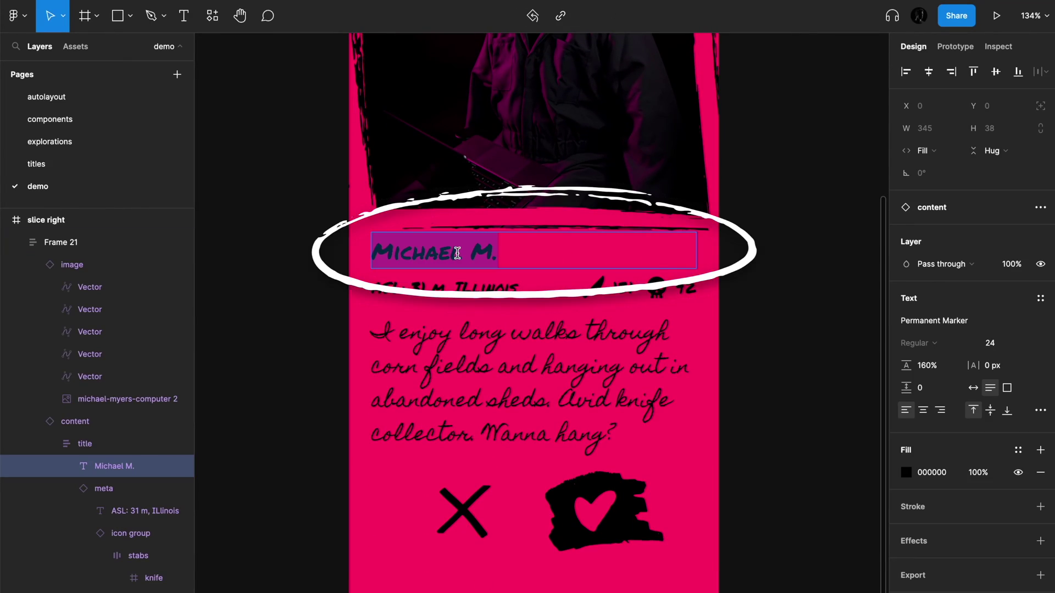
# - Add extra lines to the card text to test reflow, undo them, then select the knife count
pyautogui.press('Return')
pyautogui.write('PUSH DOWN ALL OF THE C')
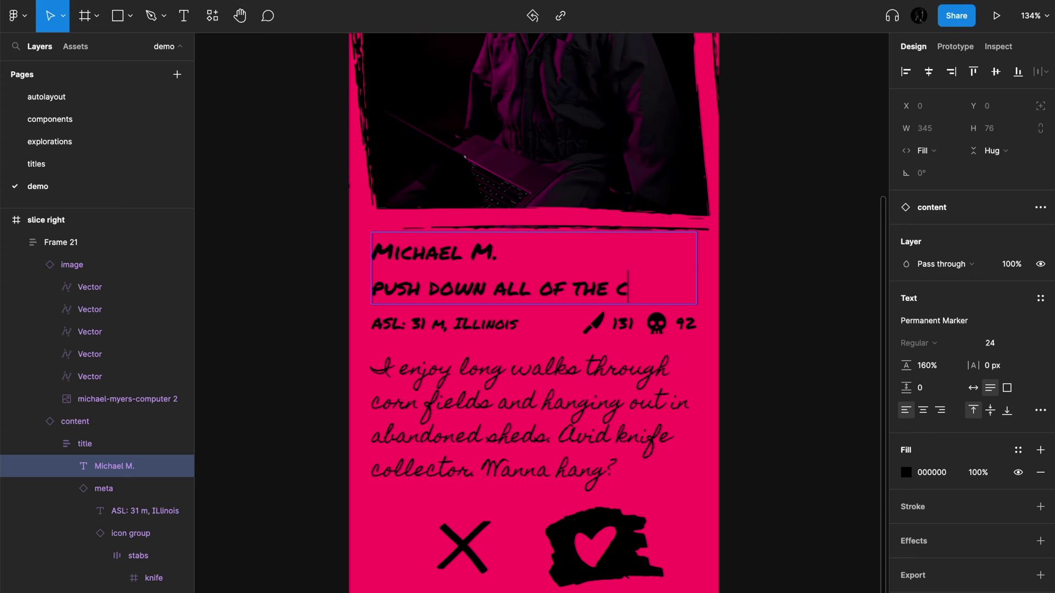
pyautogui.write("NTENT BELOW IF T'S")
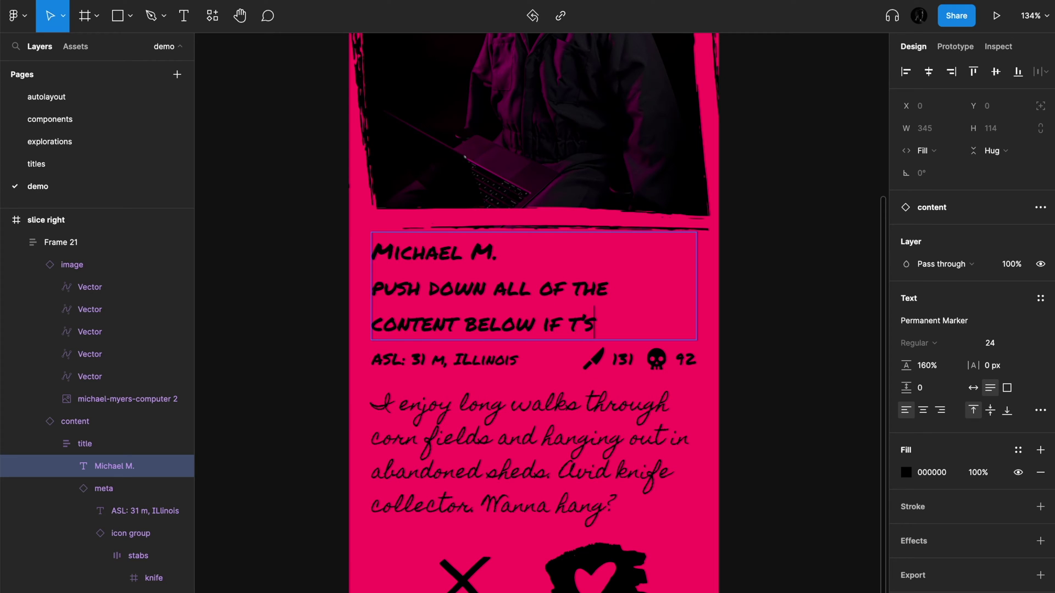
pyautogui.write(' THAN ONE ')
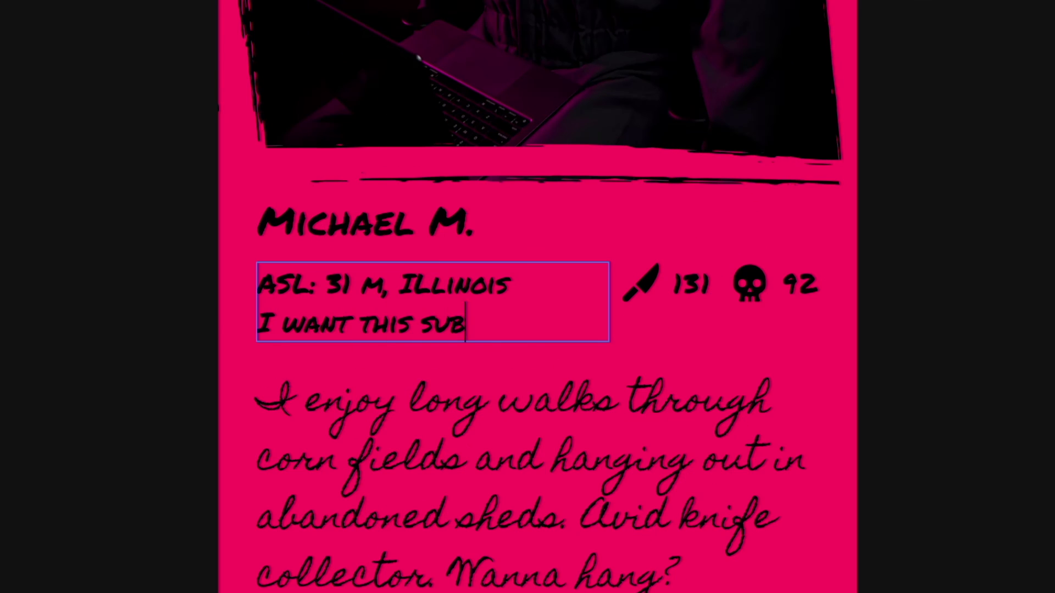
pyautogui.write('EXT TO DO THE')
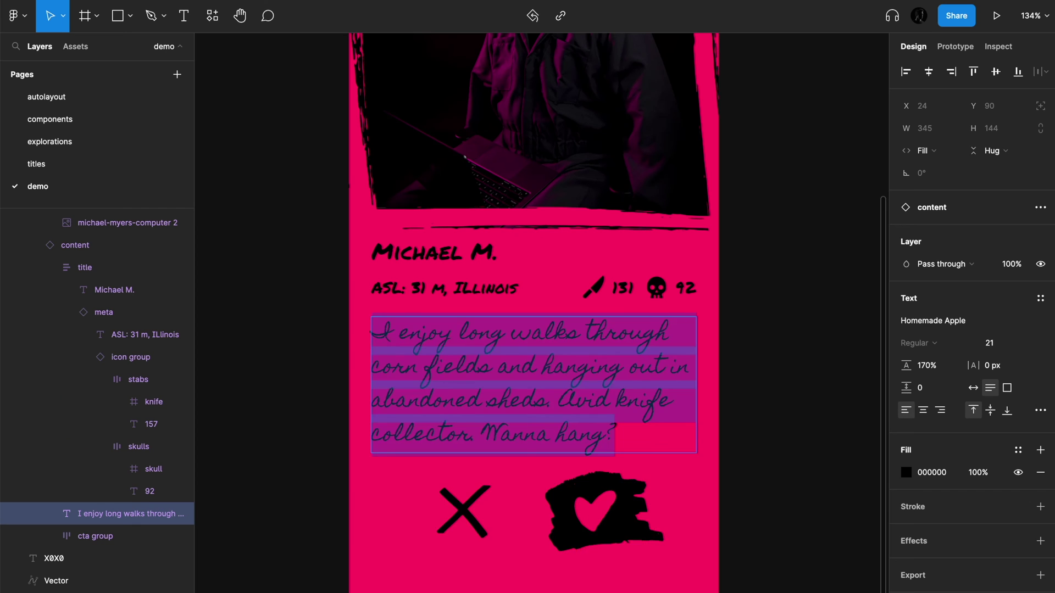
pyautogui.write(' do that as well.')
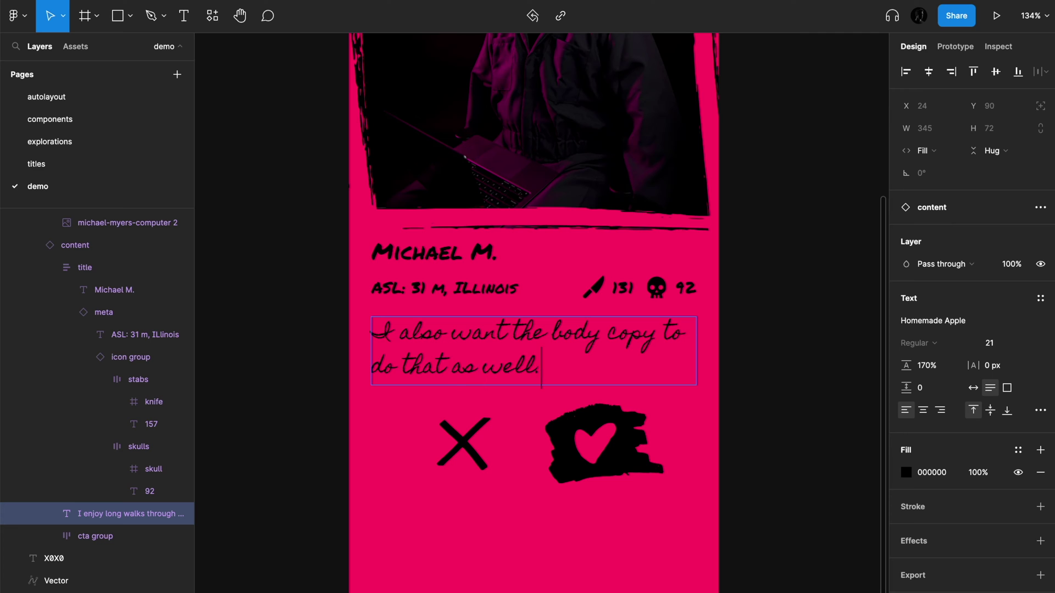
pyautogui.hotkey('ctrl', 'z')
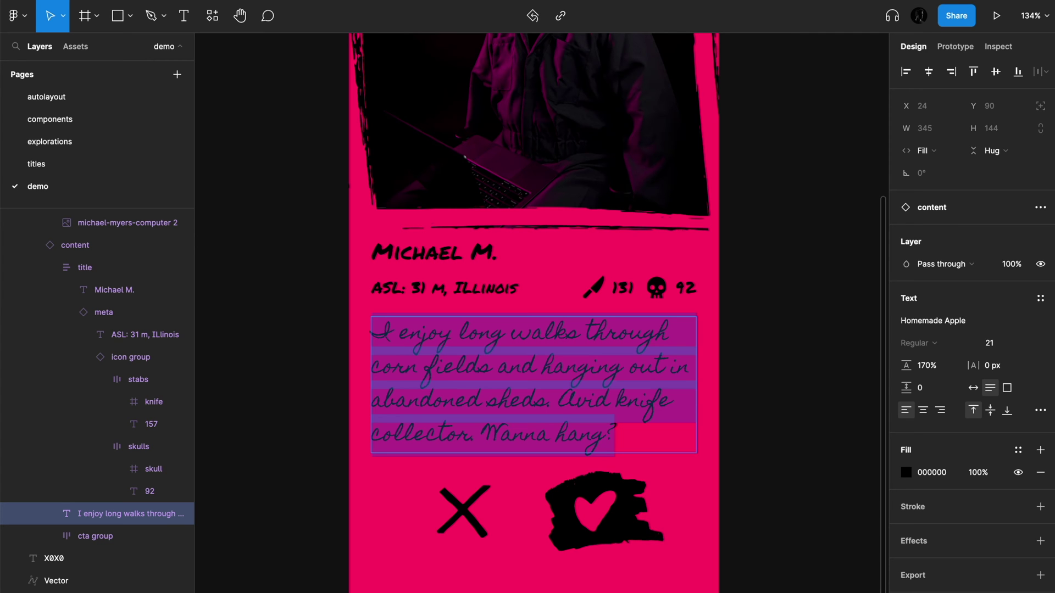
pyautogui.click(781, 360)
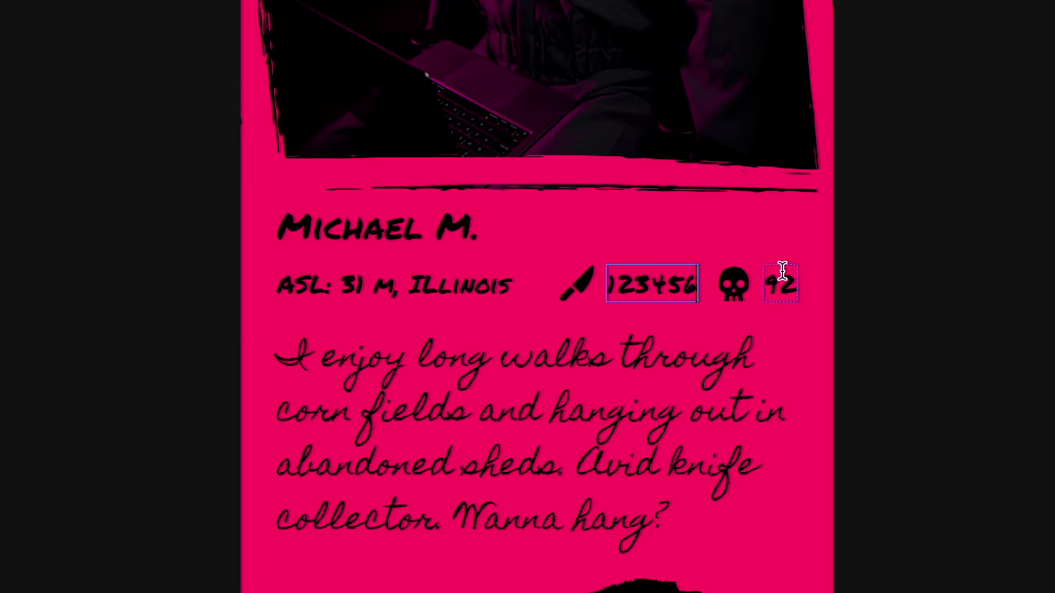
pyautogui.write('56')
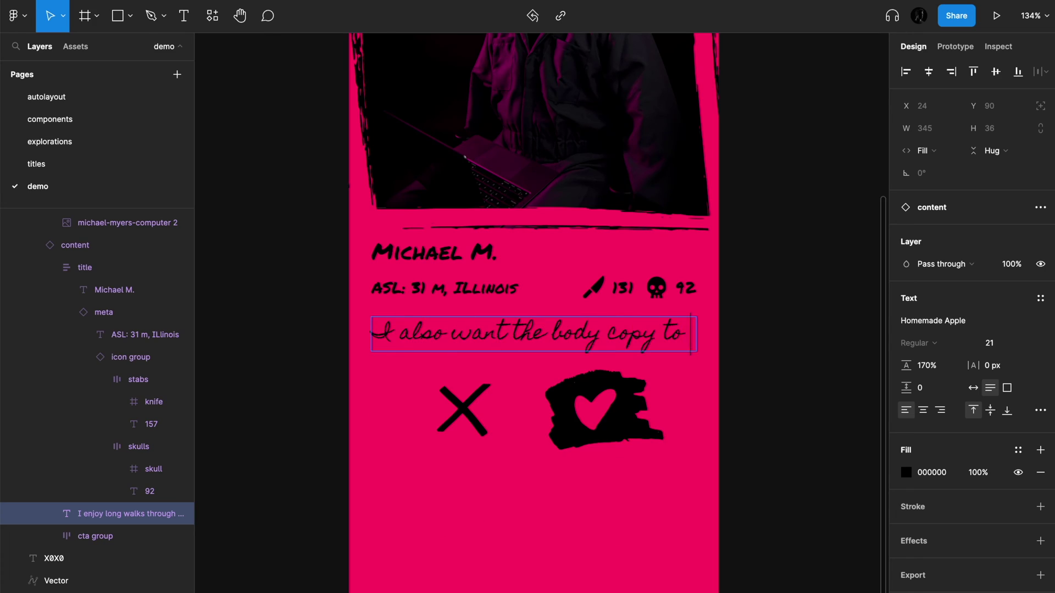
pyautogui.write('do that a')
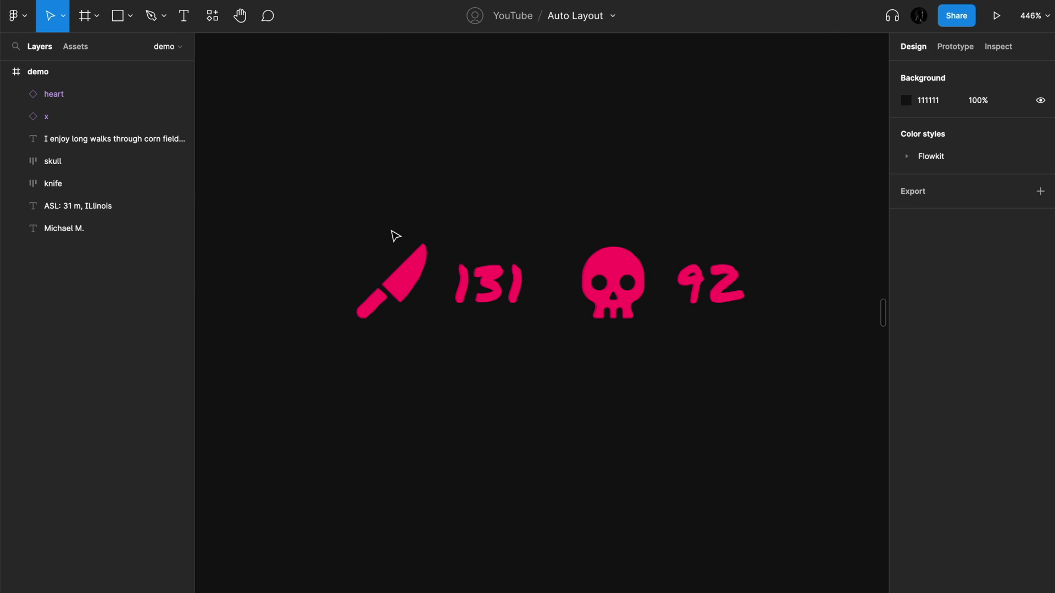
# - Select the knife and skull icon-count pairs together for the icon group
pyautogui.click(395, 263)
pyautogui.keyDown('shift'); pyautogui.click(610, 282); pyautogui.keyUp('shift')
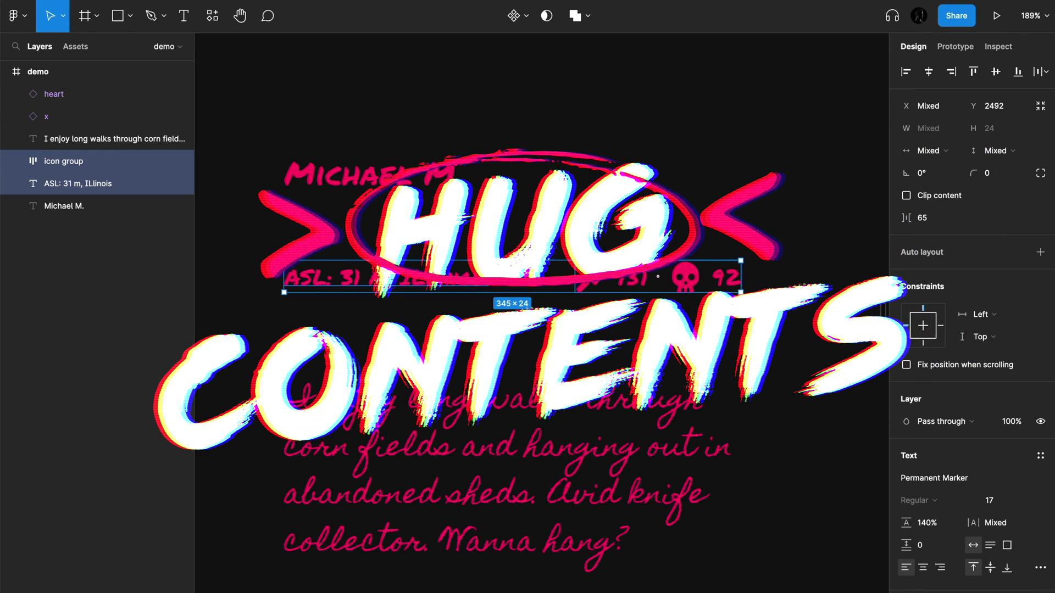
# - Wrap the ASL line and icon group in auto layout, resize the row, and set the ASL text to Fill container
pyautogui.keyDown('shift'); pyautogui.click(737, 286); pyautogui.keyUp('shift')
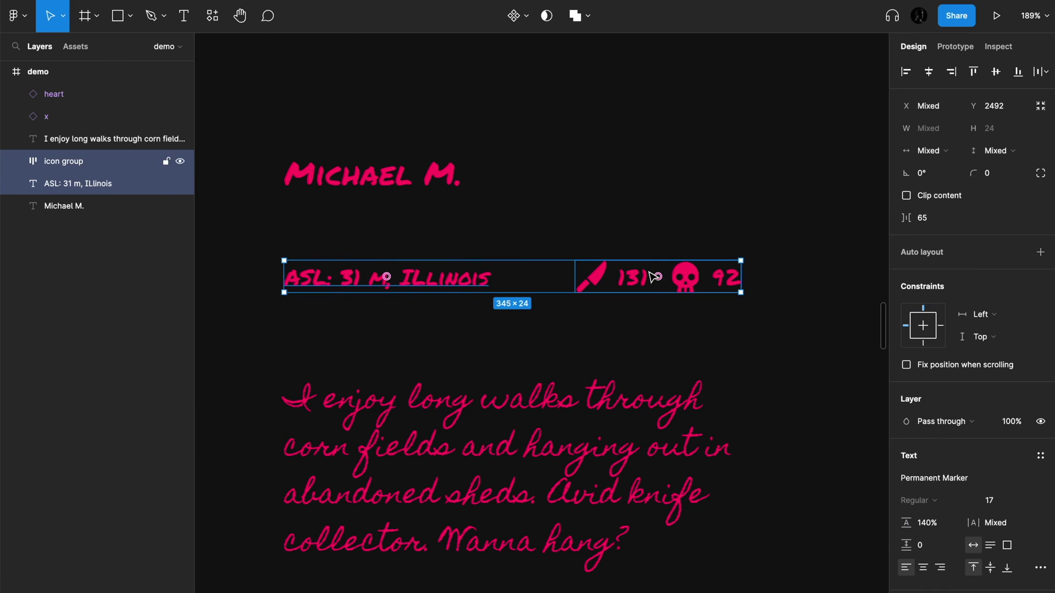
pyautogui.hotkey('shift', 'a')
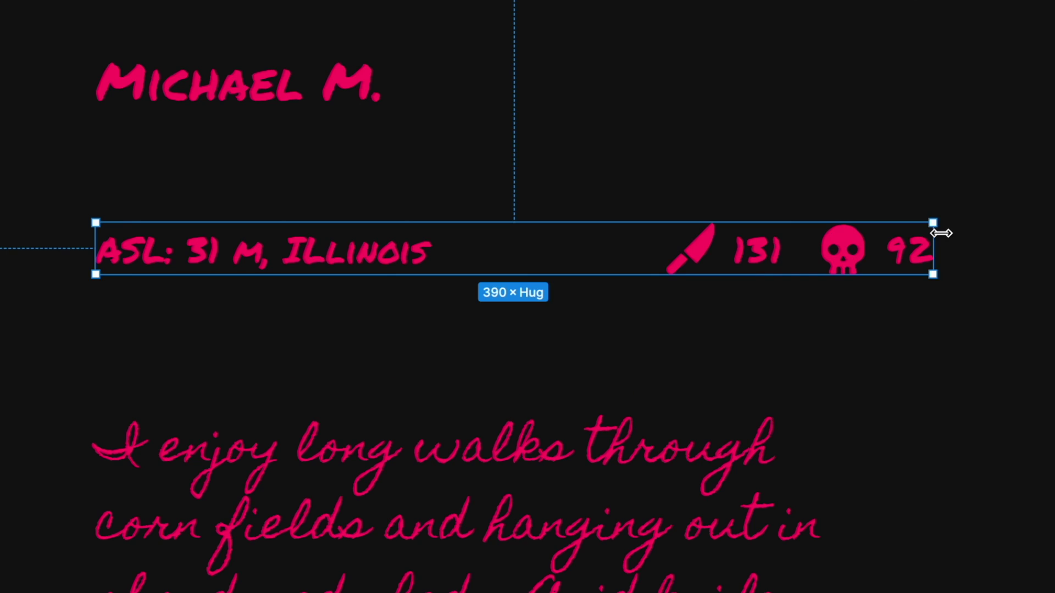
pyautogui.moveTo(942, 232)
pyautogui.mouseDown()
pyautogui.moveTo(787, 227)
pyautogui.moveTo(931, 239)
pyautogui.mouseUp()
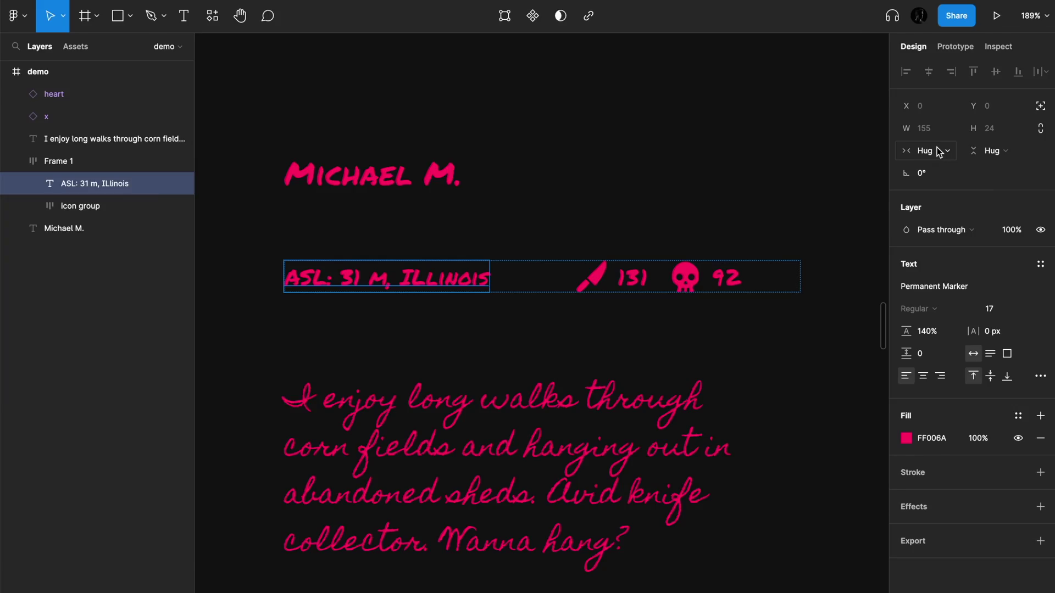
pyautogui.click(939, 152)
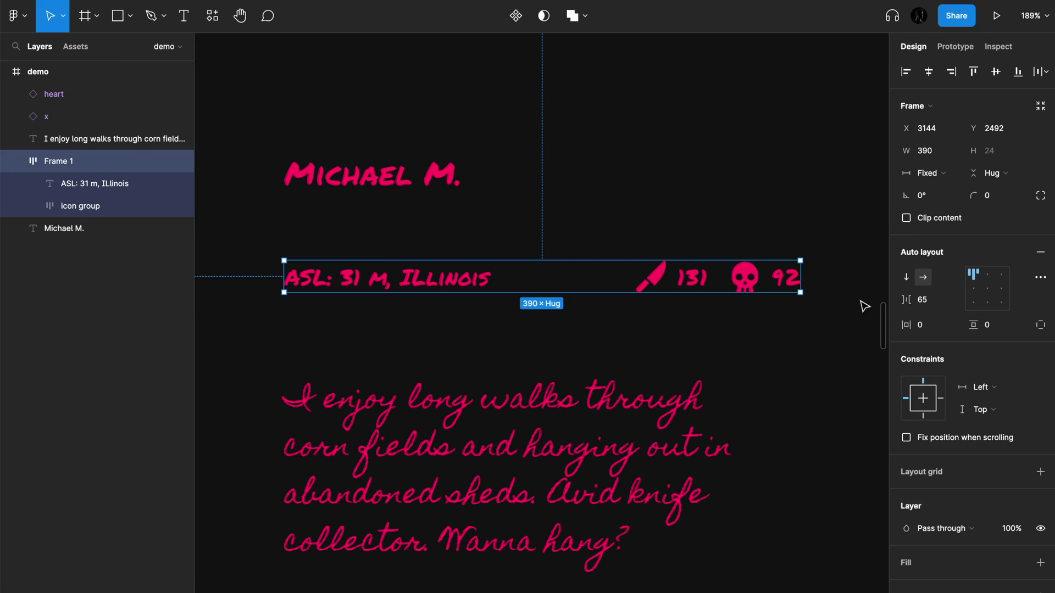
# - Set the meta row's item spacing to 16 and test it at a narrower width
pyautogui.click(927, 304)
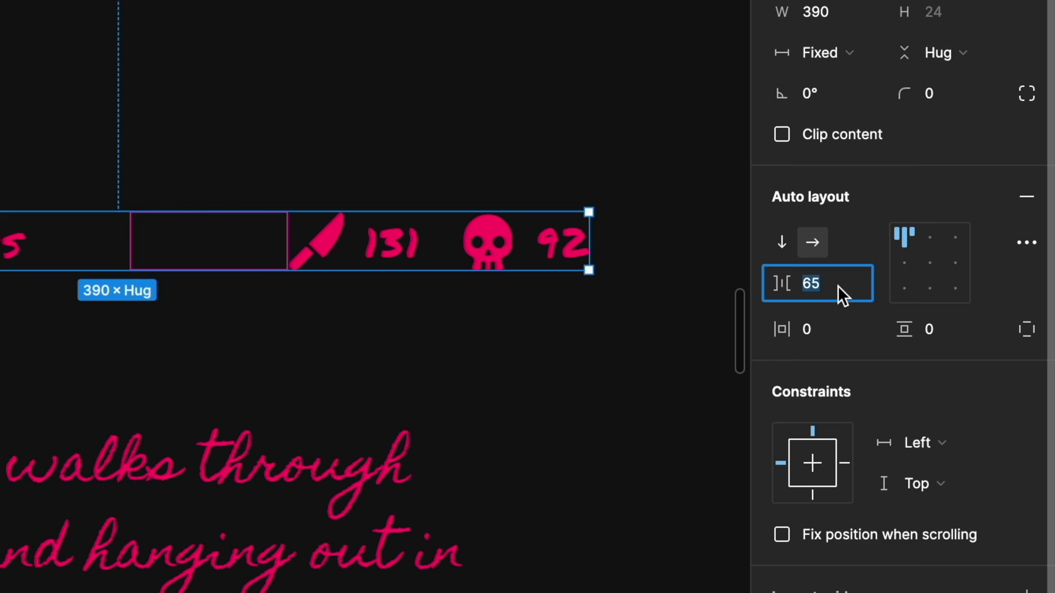
pyautogui.write('16')
pyautogui.press('Return')
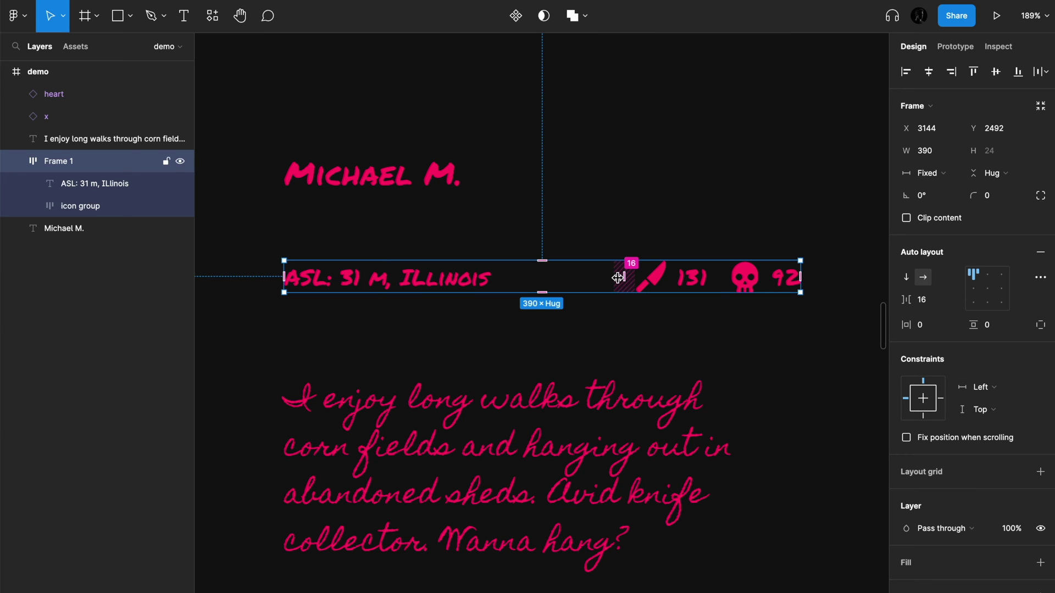
pyautogui.moveTo(804, 266); pyautogui.dragTo(801, 266)
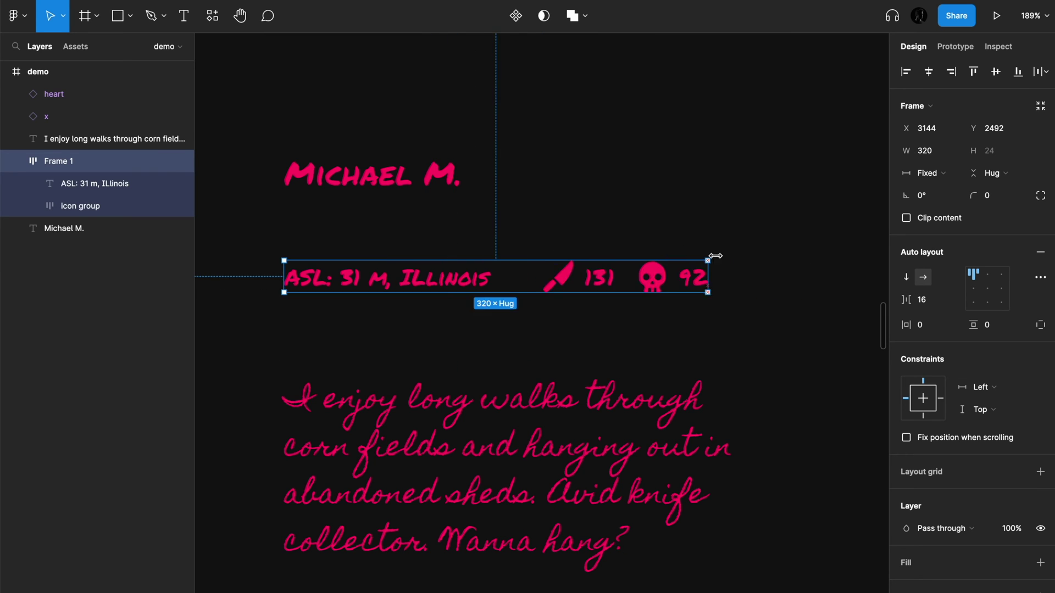
# - Try longer knife, skull and ASL text in the row, then undo the test edits
pyautogui.doubleClick(697, 281)
pyautogui.write('123456')
pyautogui.doubleClick(787, 278)
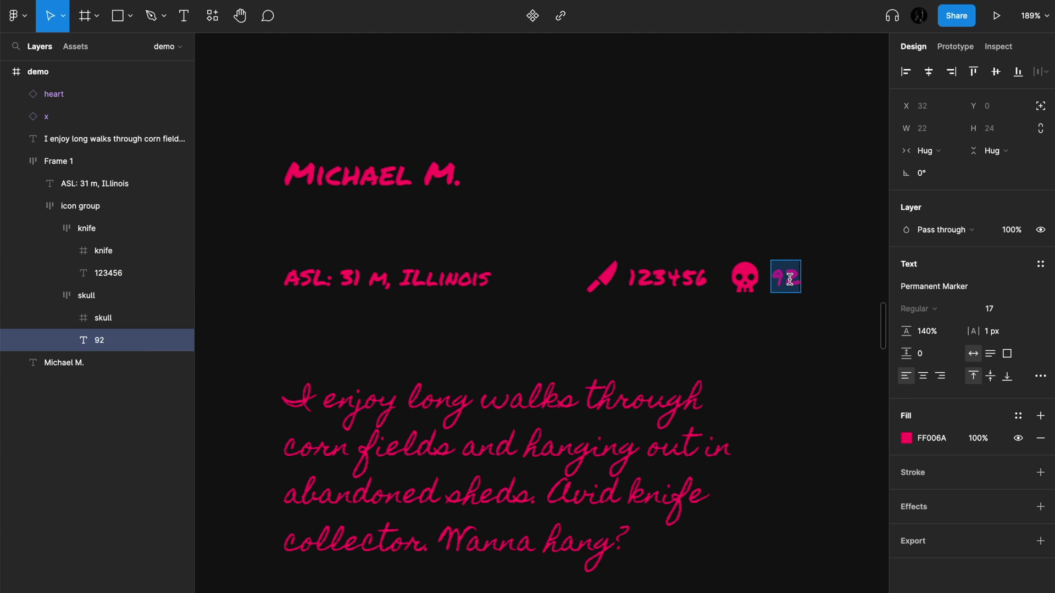
pyautogui.write('456789')
pyautogui.hotkey('ctrl', 'z')
pyautogui.doubleClick(408, 278)
pyautogui.write('this is longer subte')
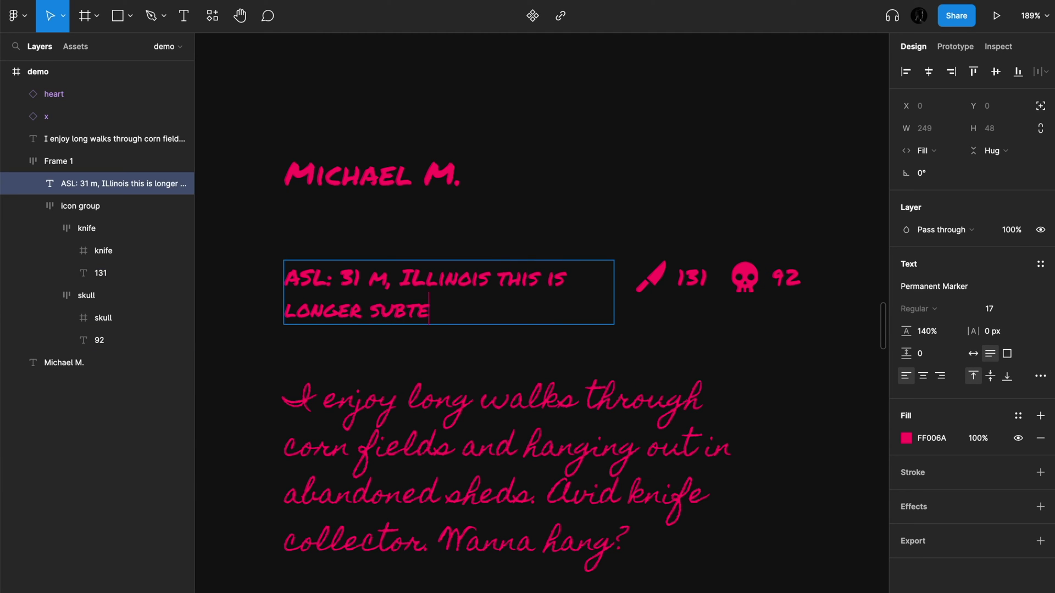
pyautogui.hotkey('ctrl', 'z')
pyautogui.press('Escape')
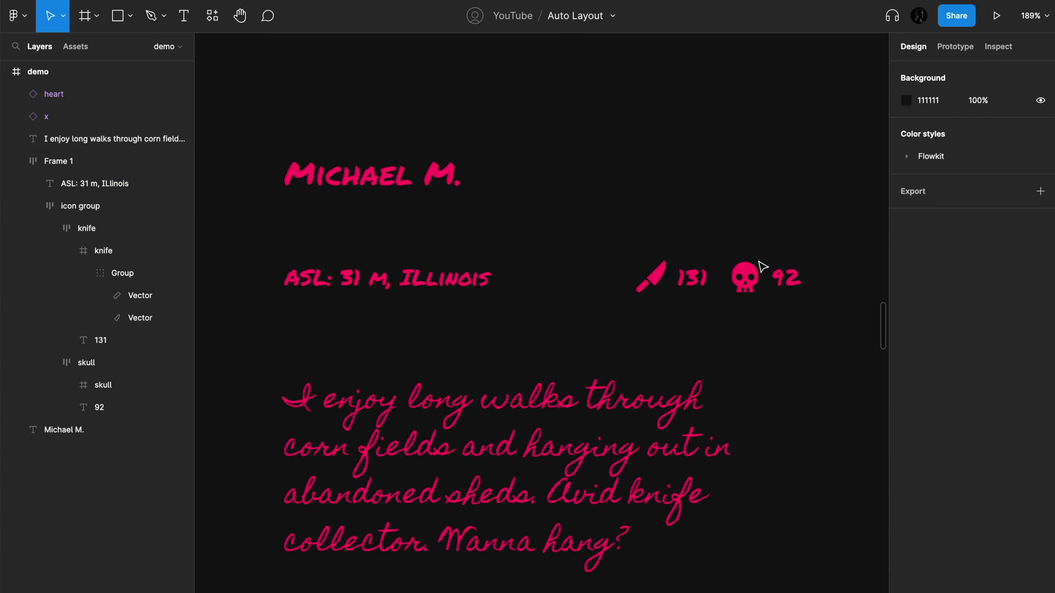
# - Give the meta row a white fill at 10% opacity, then select the ASL subtitle
pyautogui.click(745, 275)
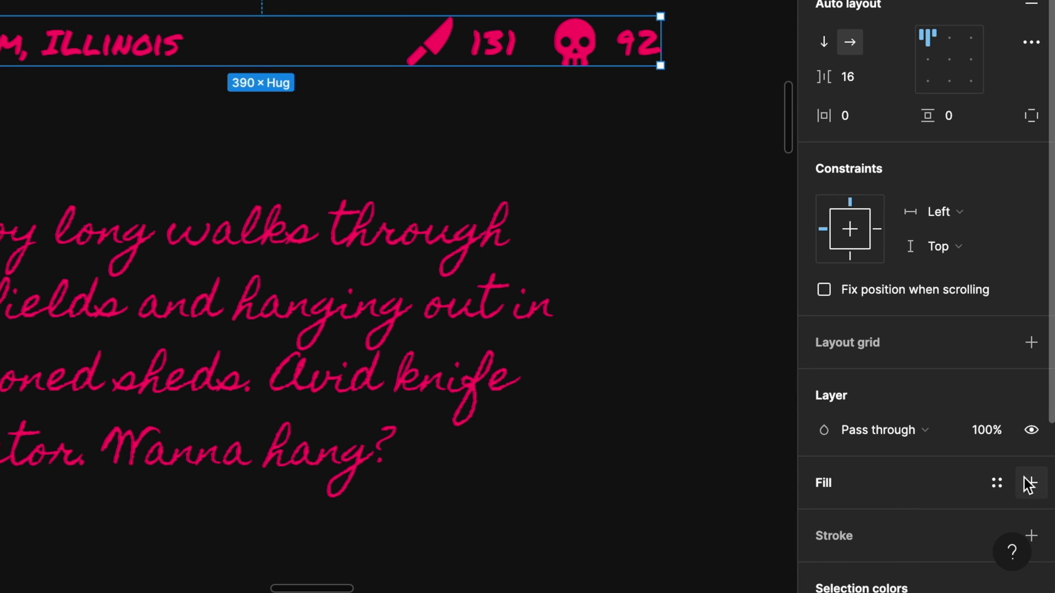
pyautogui.click(1031, 483)
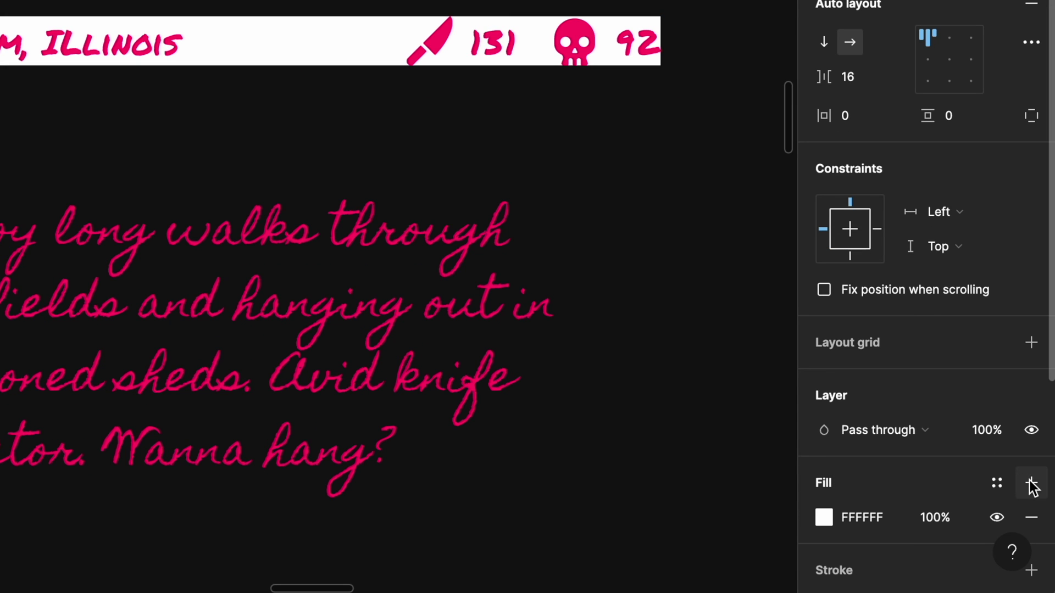
pyautogui.click(927, 514)
pyautogui.write('10')
pyautogui.press('Return')
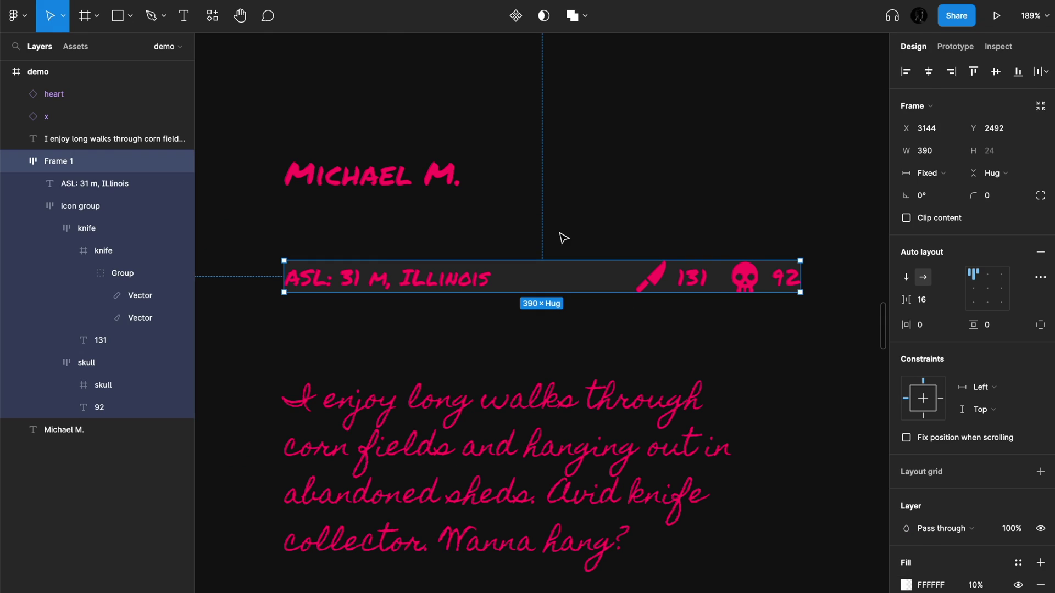
pyautogui.click(503, 231)
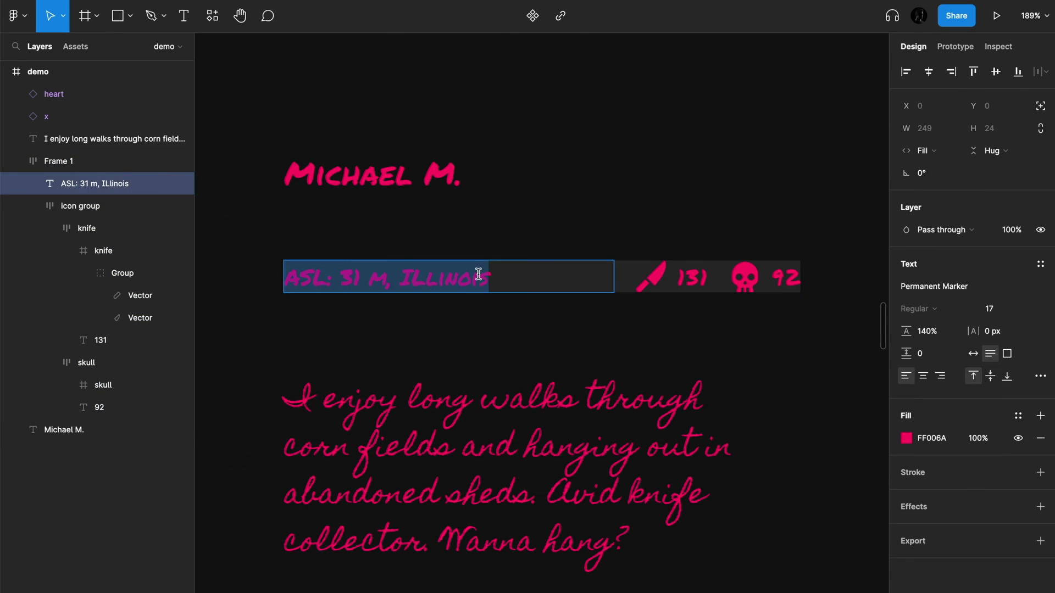
pyautogui.click(384, 165)
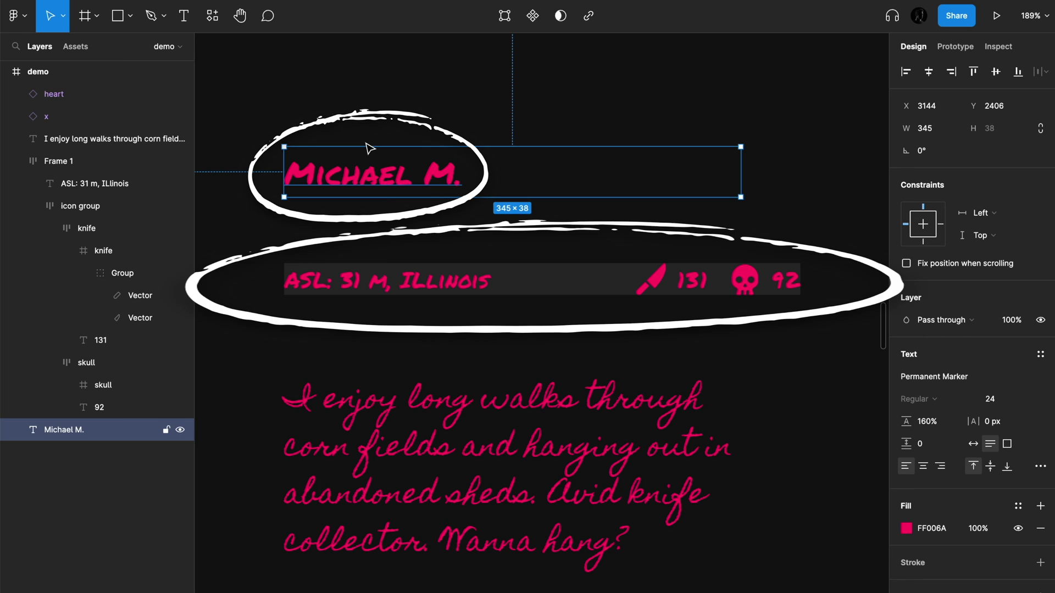
# - Wrap 'Michael M.' and the metadata row in a vertical 'title' frame with 10% white fill
pyautogui.keyDown('shift'); pyautogui.click(577, 281); pyautogui.keyUp('shift')
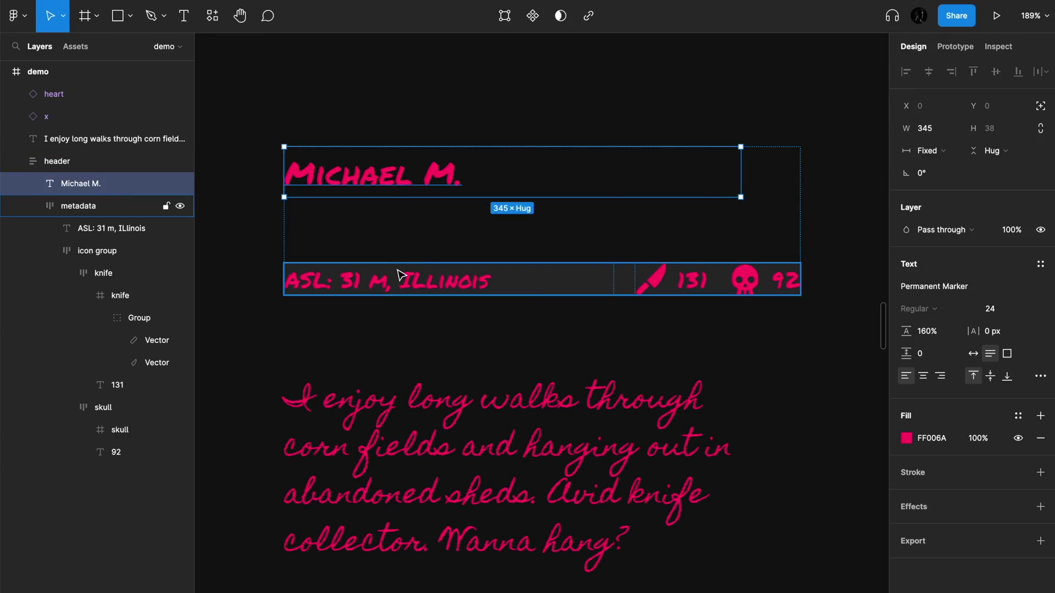
pyautogui.keyDown('shift'); pyautogui.click(443, 270); pyautogui.keyUp('shift')
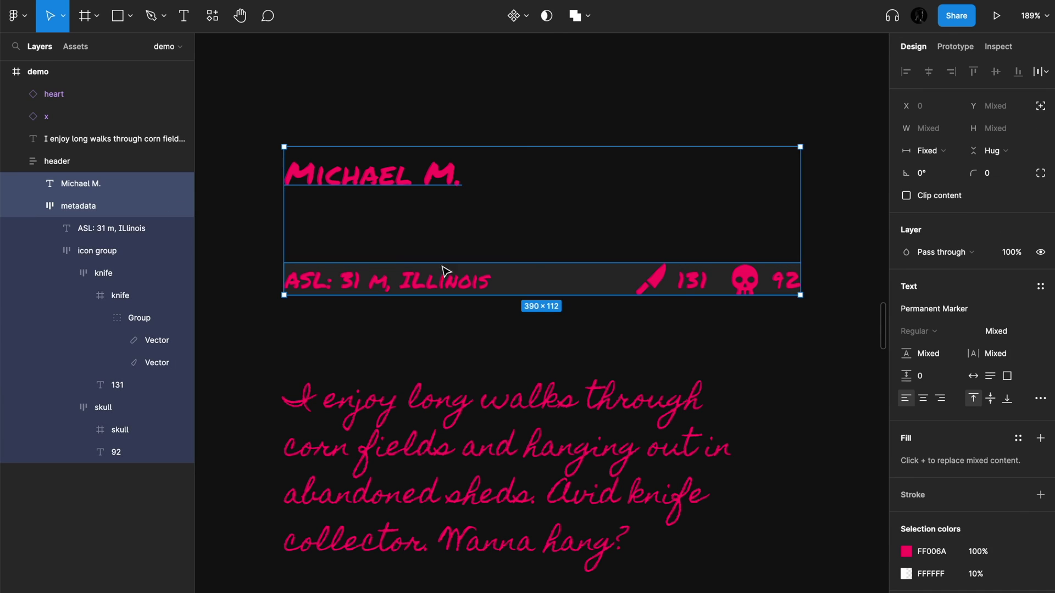
pyautogui.click(936, 151)
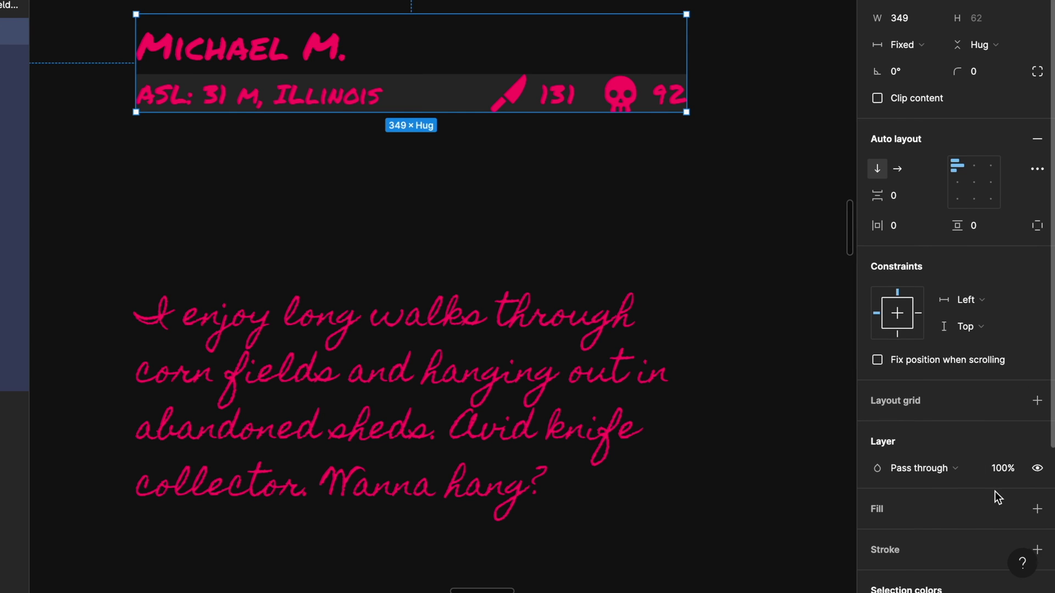
pyautogui.scroll(-1, 994, 492)
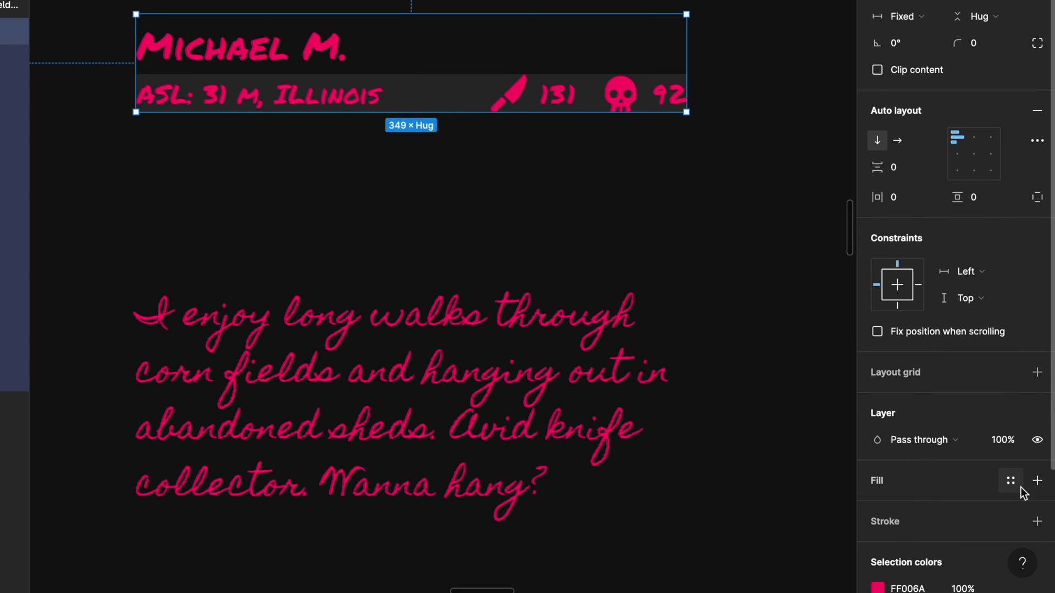
pyautogui.click(1037, 509)
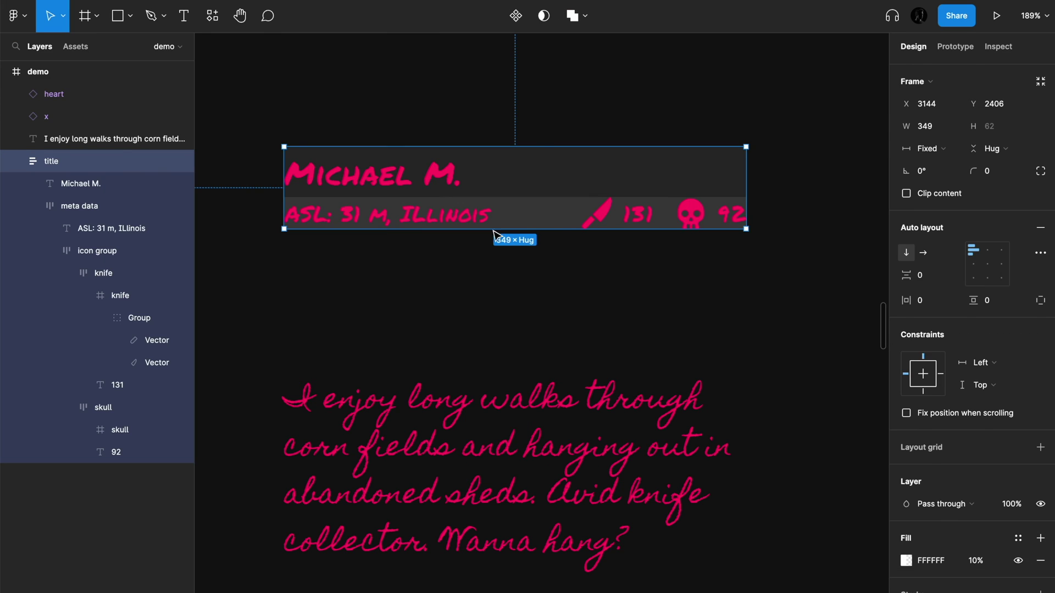
pyautogui.moveTo(798, 179); pyautogui.dragTo(745, 179)
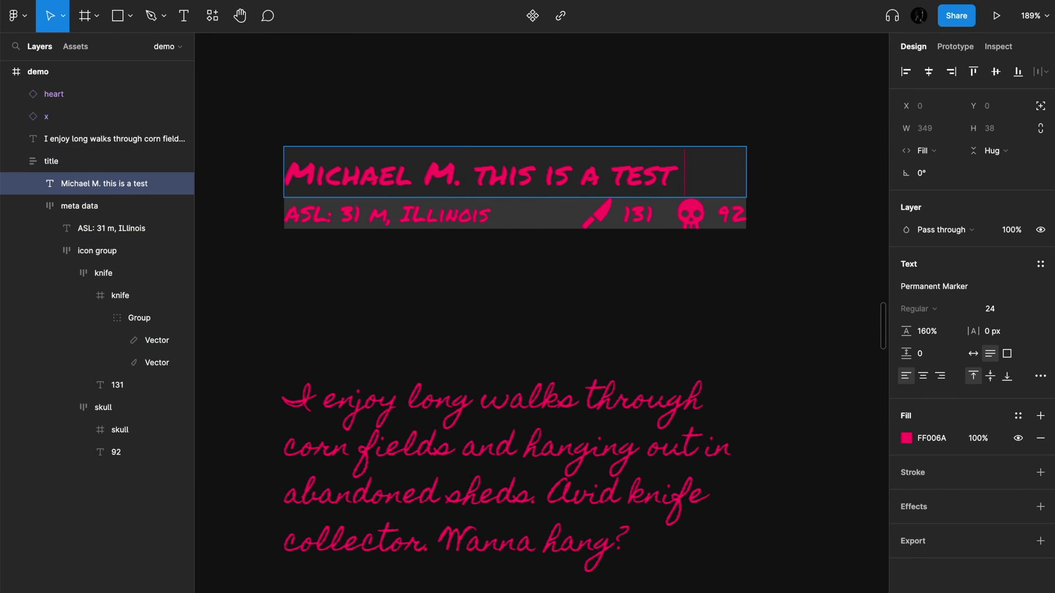
pyautogui.press('BackSpace')
pyautogui.press('BackSpace')
pyautogui.press('BackSpace')
# - Stack title and the bio paragraph in a filled auto layout card, with body text set to Fill width
pyautogui.press('Escape')
pyautogui.click(52, 161)
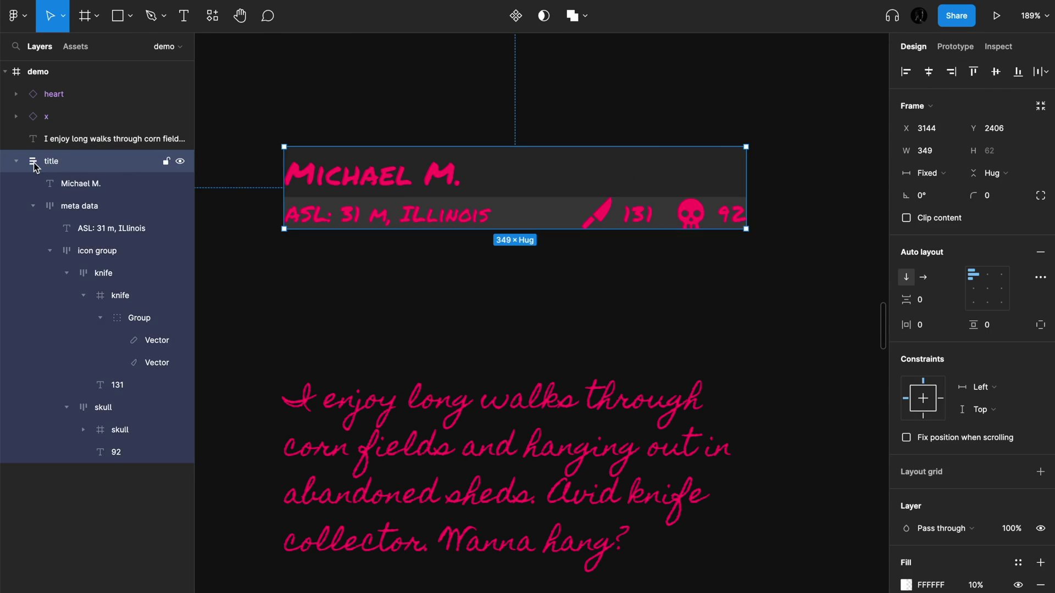
pyautogui.keyDown('shift'); pyautogui.click(99, 138); pyautogui.keyUp('shift')
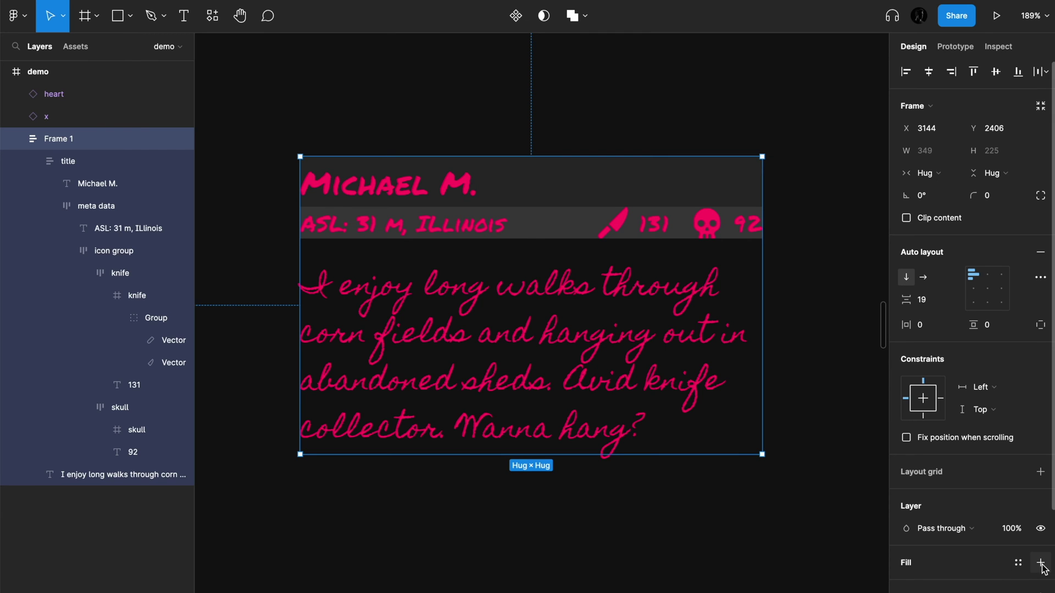
pyautogui.click(1041, 563)
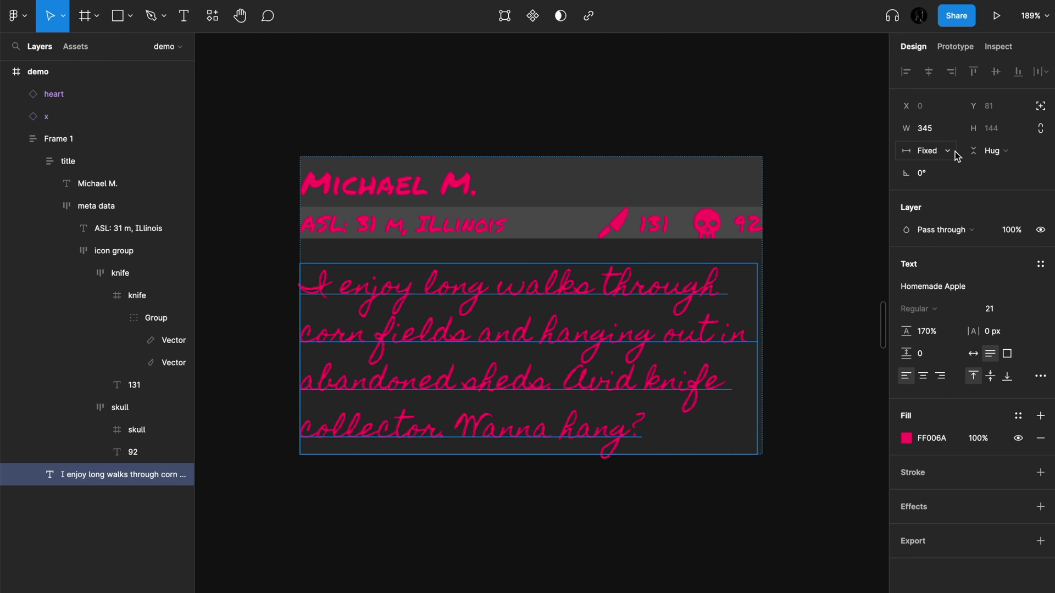
pyautogui.click(948, 151)
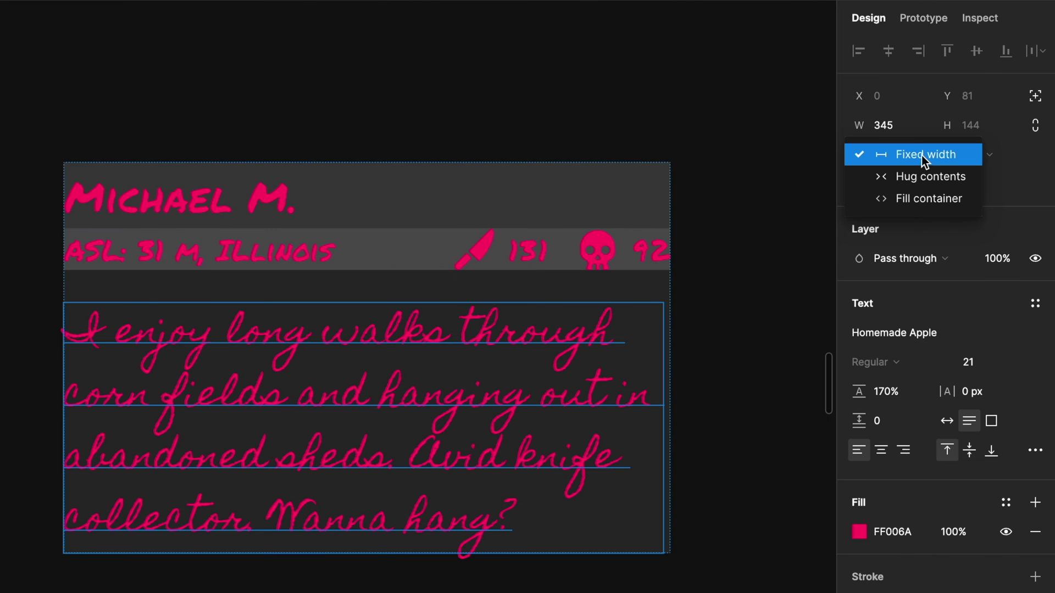
pyautogui.click(947, 194)
pyautogui.press('Escape')
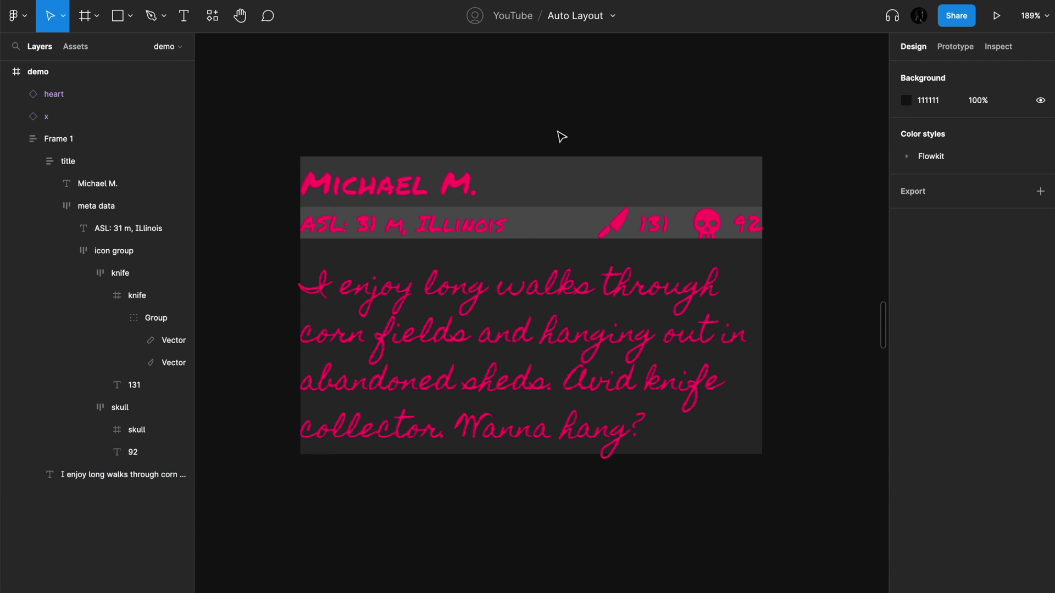
pyautogui.scroll(-3, 561, 132)
# - Wrap the X and heart icons in an auto layout frame named 'cta group'
pyautogui.click(500, 471)
pyautogui.keyDown('shift'); pyautogui.click(594, 472); pyautogui.keyUp('shift')
pyautogui.moveTo(594, 473); pyautogui.dragTo(591, 395)
pyautogui.hotkey('shift', 'a')
pyautogui.scroll(3, 592, 395)
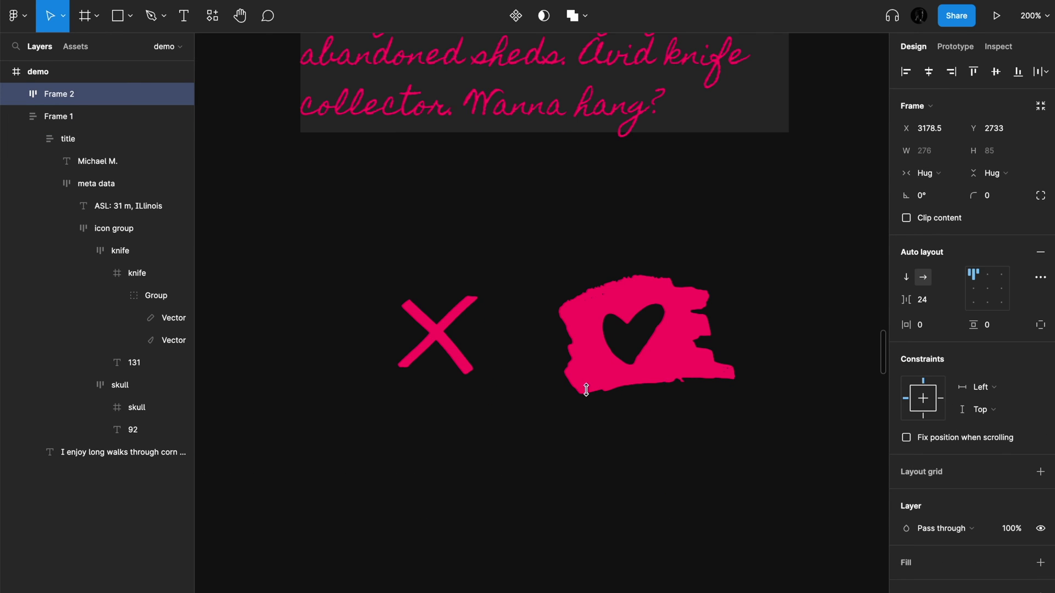
pyautogui.hotkey('ctrl', 'r')
pyautogui.write('cta g')
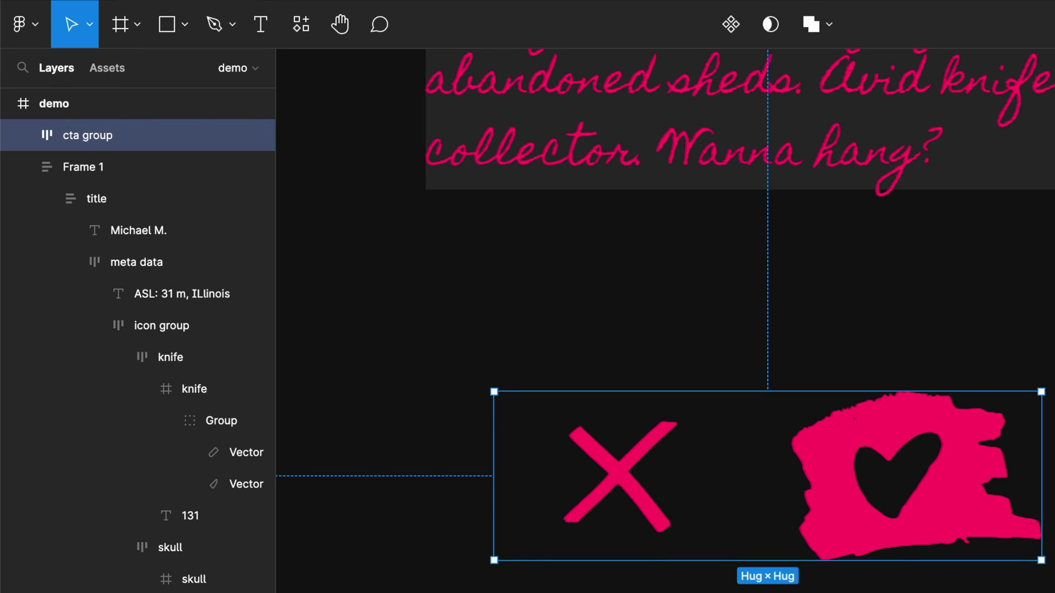
pyautogui.write('roup')
pyautogui.press('Return')
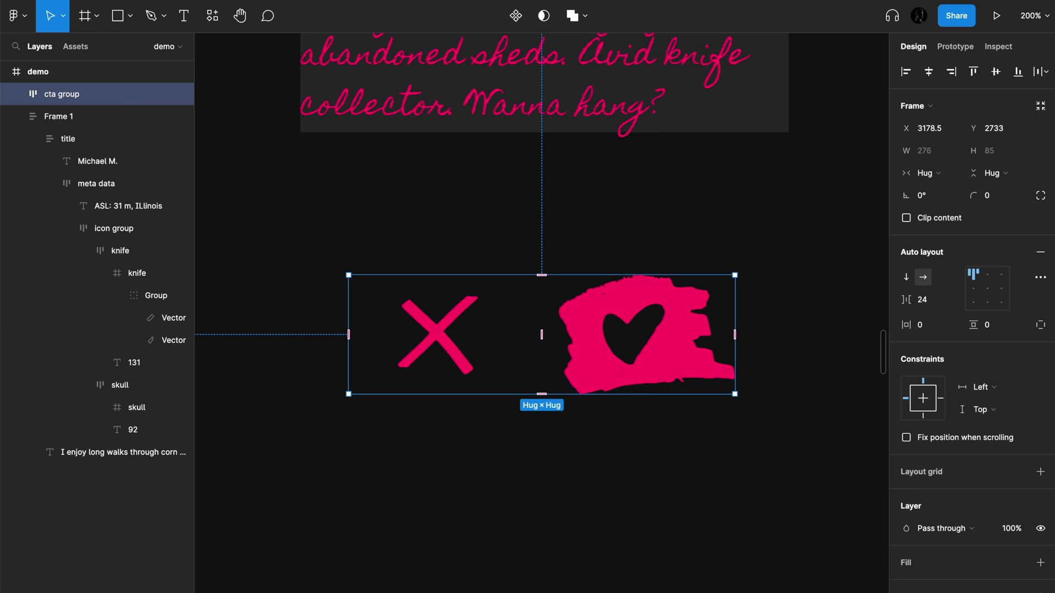
pyautogui.scroll(-4, 591, 394)
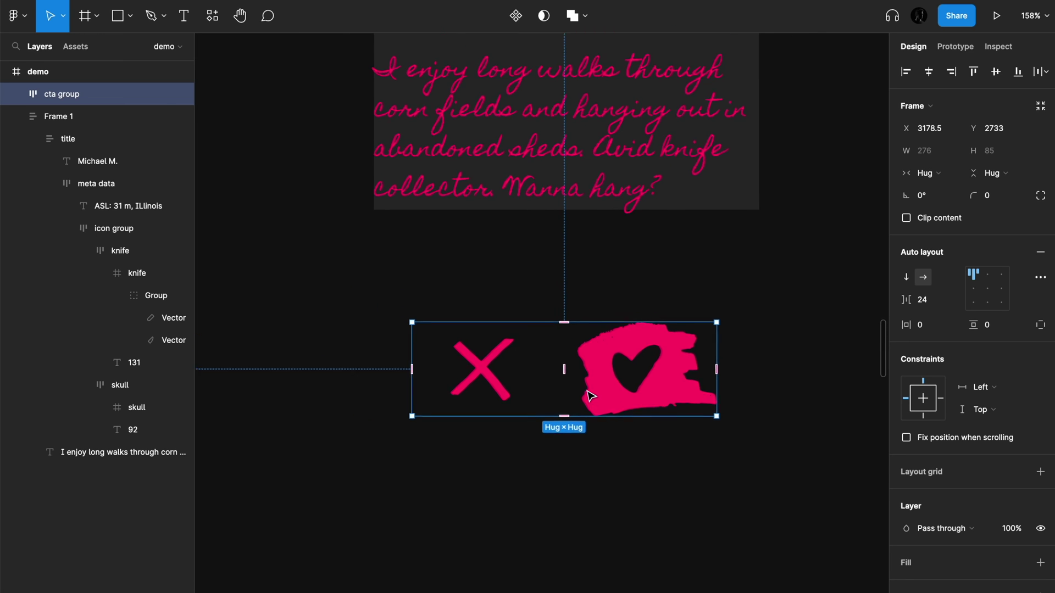
# - Drop cta group into the card below the text, set to Fill width and centered
pyautogui.moveTo(528, 425)
pyautogui.mouseDown()
pyautogui.moveTo(522, 283)
pyautogui.moveTo(511, 285)
pyautogui.mouseUp()
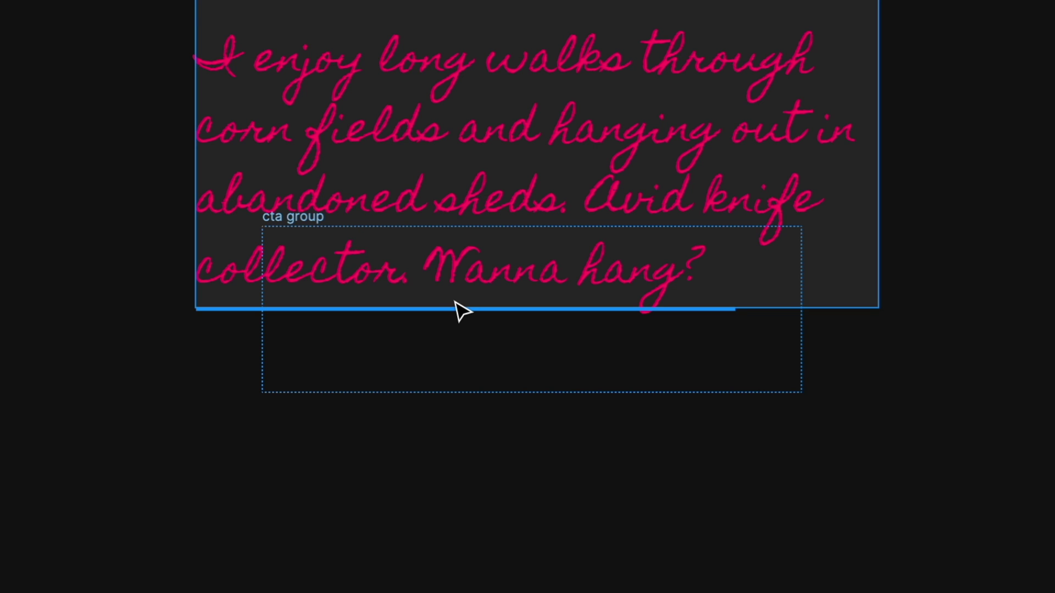
pyautogui.moveTo(460, 311); pyautogui.dragTo(460, 312)
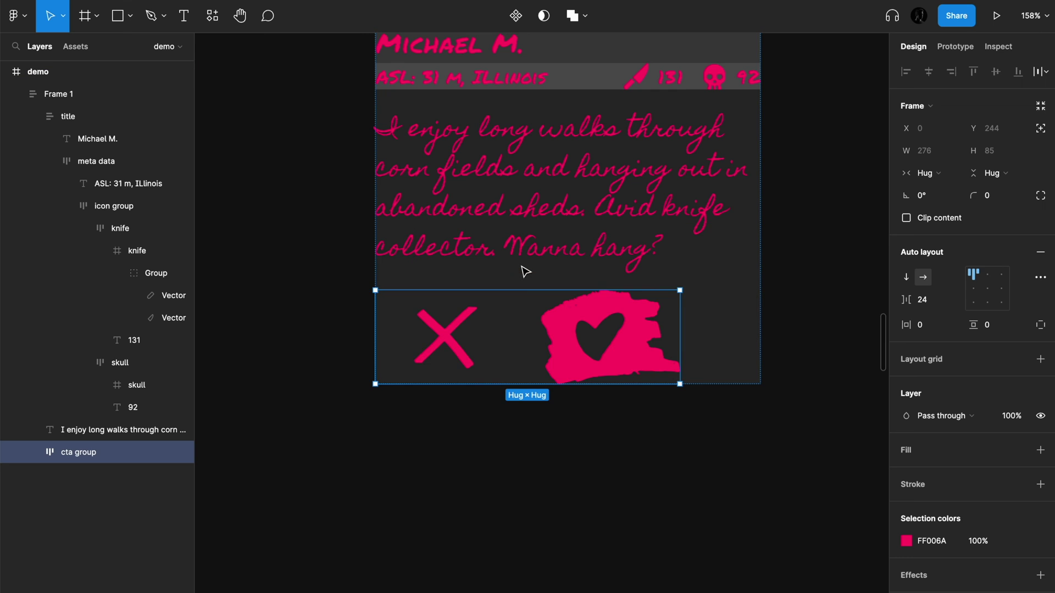
pyautogui.scroll(4, 524, 270)
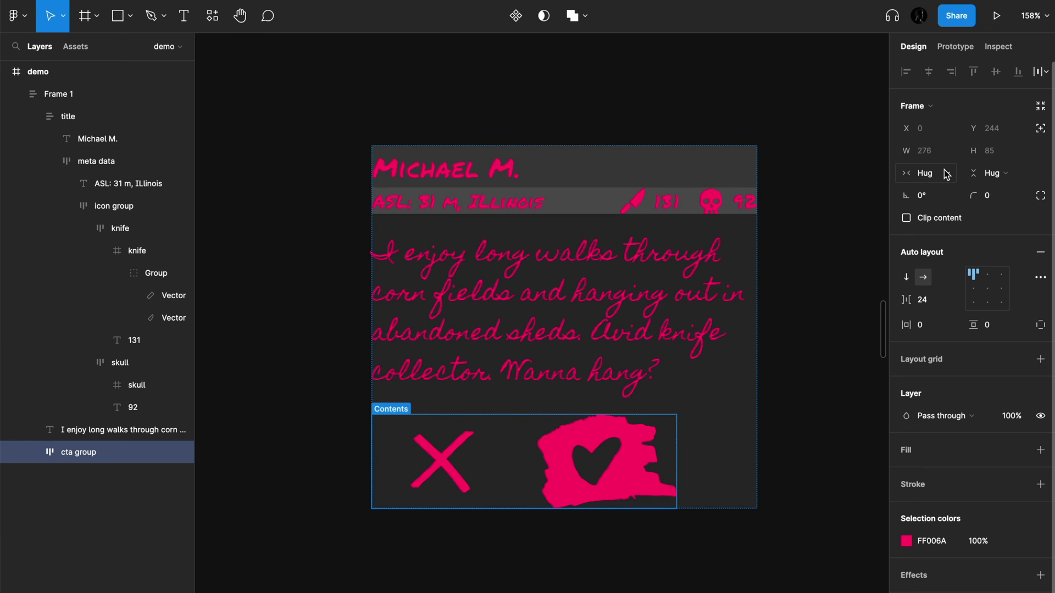
pyautogui.click(946, 174)
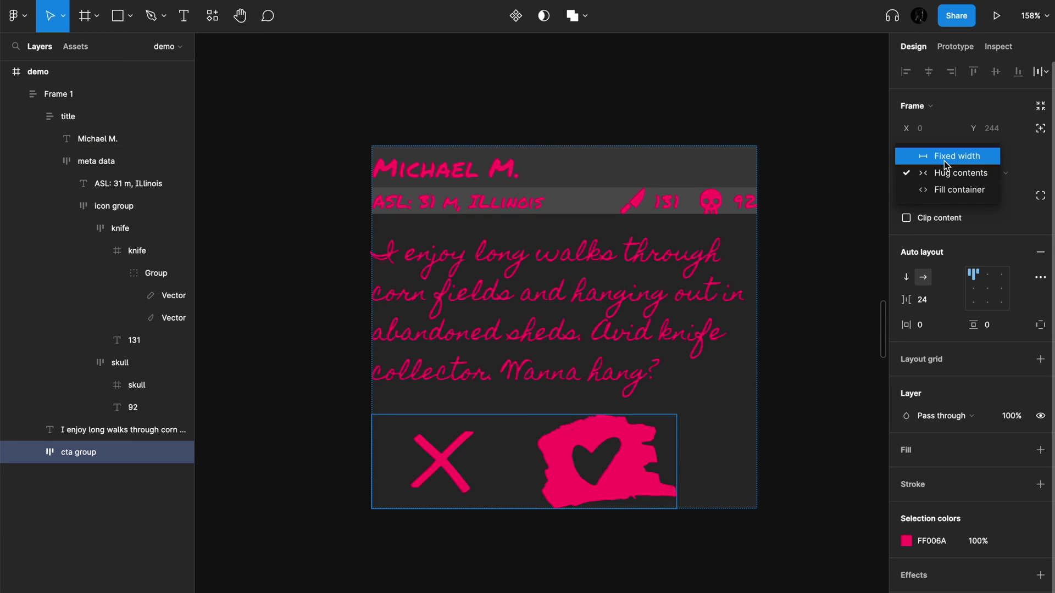
pyautogui.click(949, 191)
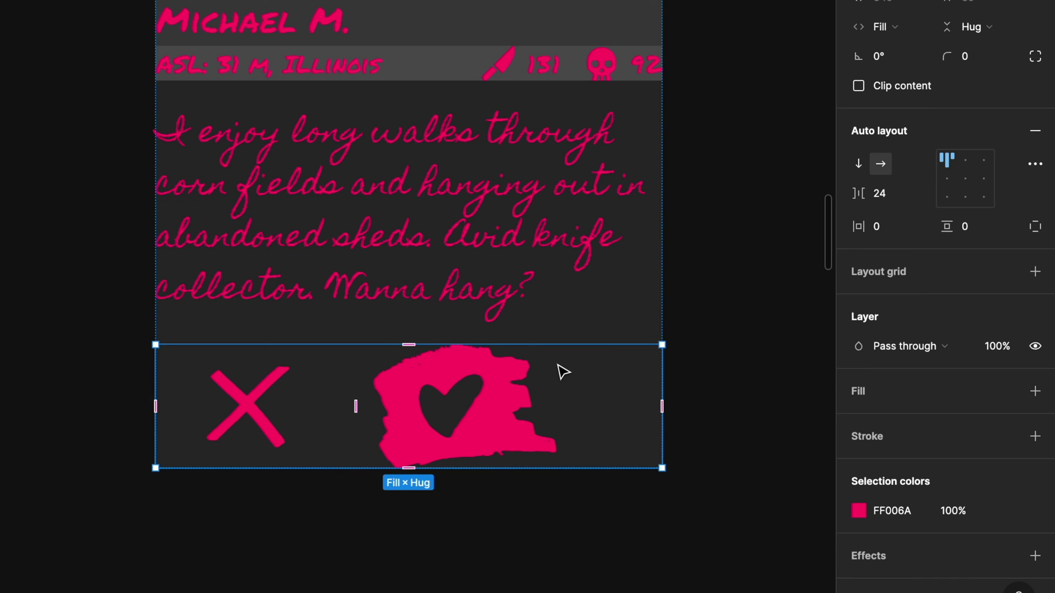
pyautogui.scroll(-2, 563, 371)
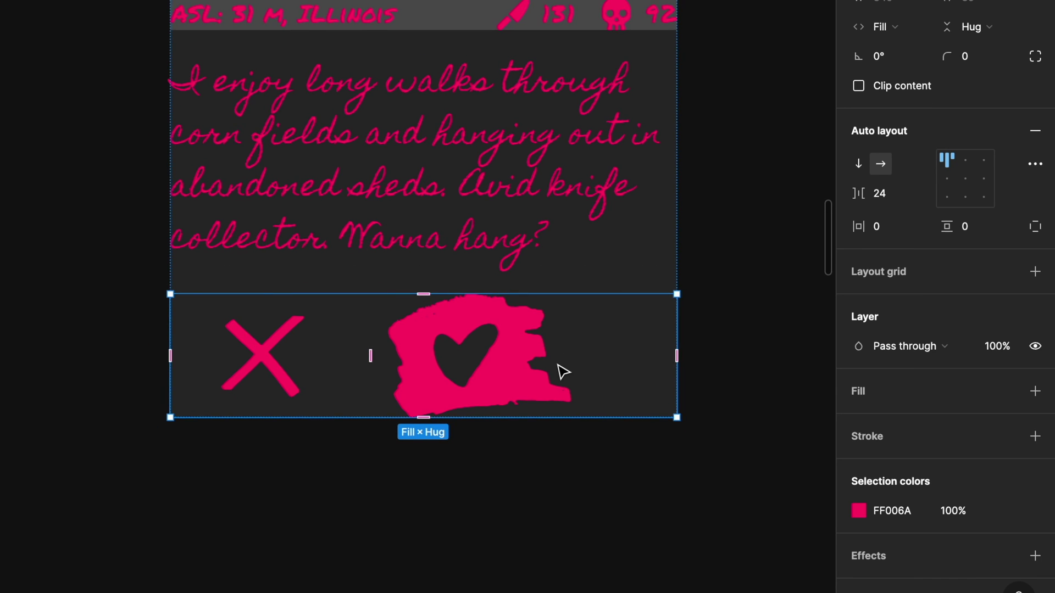
pyautogui.click(967, 165)
# - Drag the card's right edge wider twice to test how its contents reflow
pyautogui.click(436, 130)
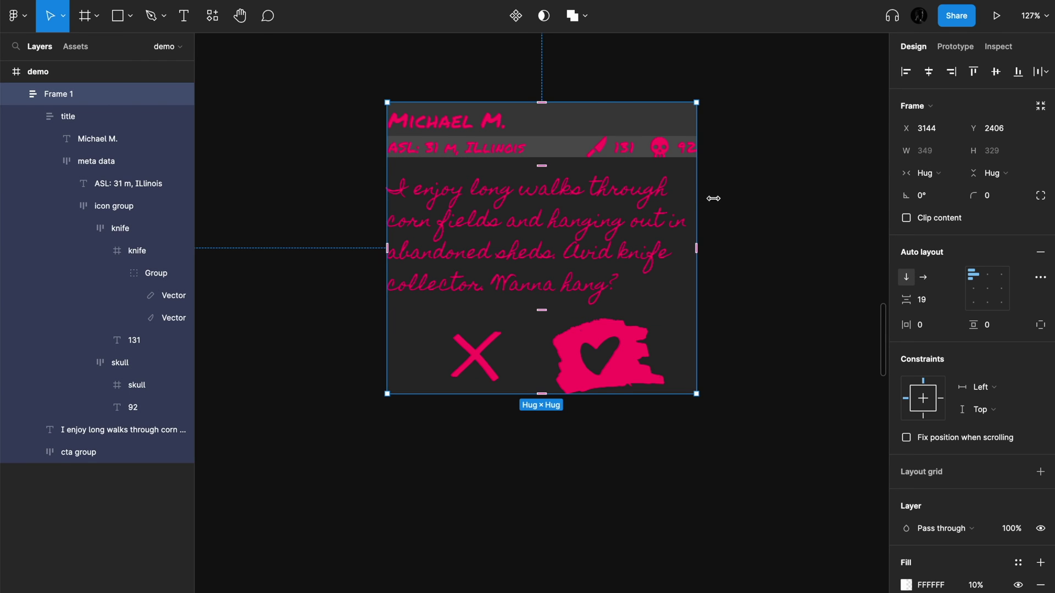
pyautogui.moveTo(698, 199); pyautogui.dragTo(725, 198)
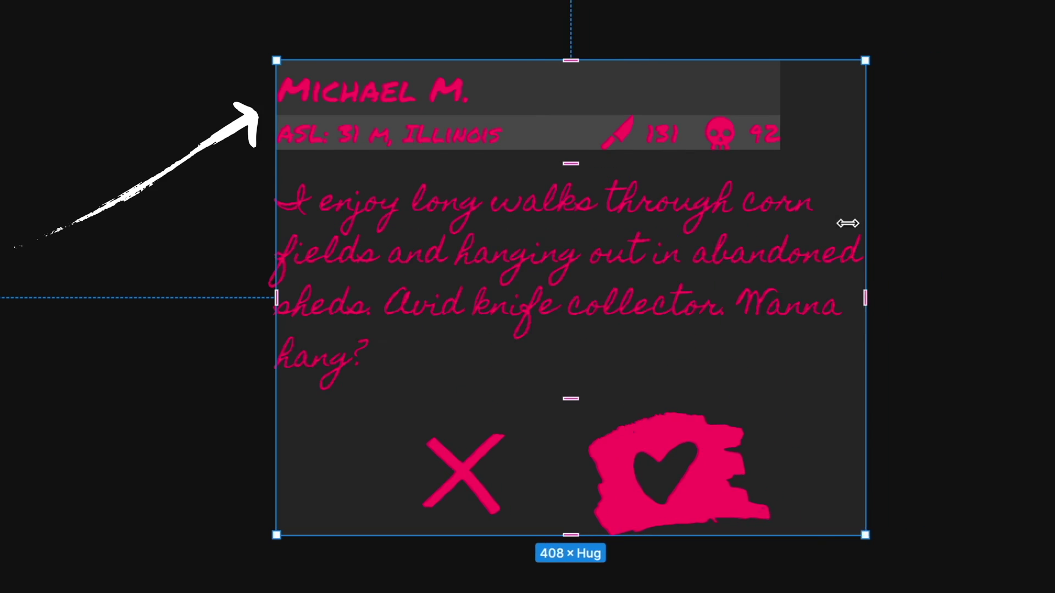
pyautogui.moveTo(847, 224); pyautogui.dragTo(898, 223)
# - Set the title block's horizontal resizing to Fill container
pyautogui.click(544, 247)
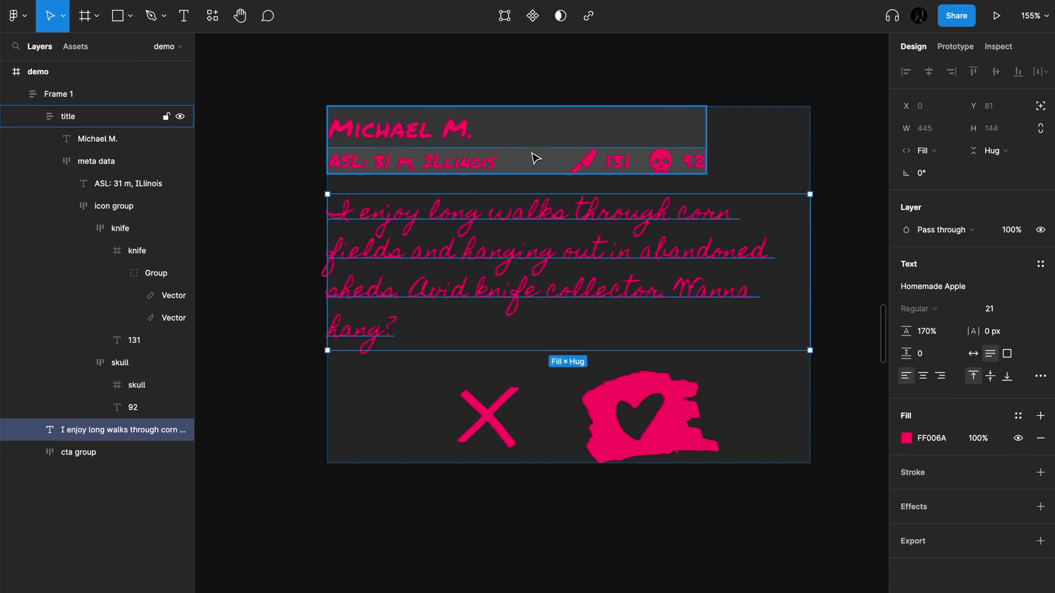
pyautogui.click(535, 157)
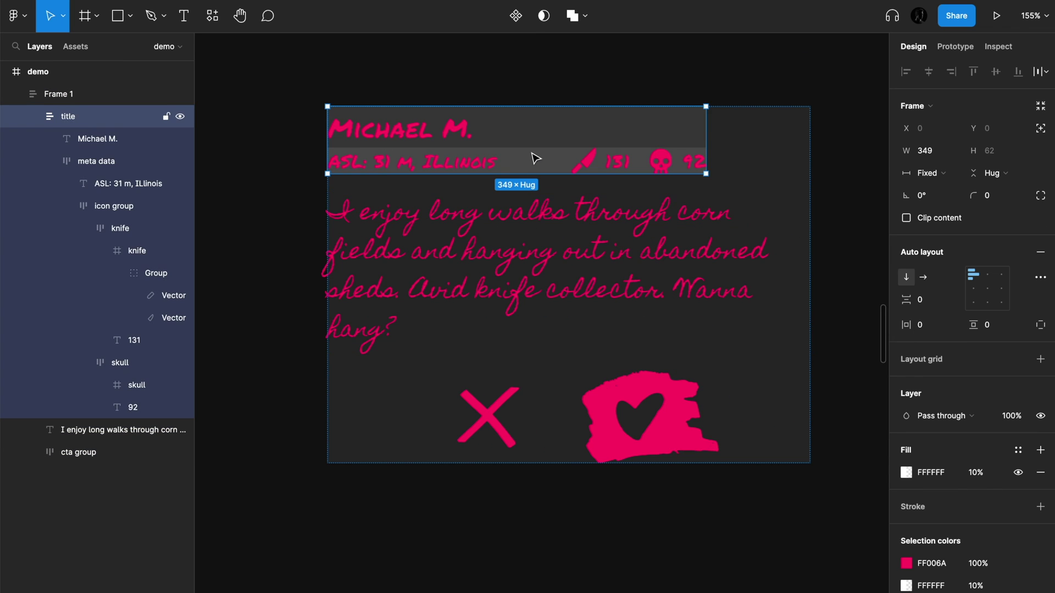
pyautogui.click(933, 178)
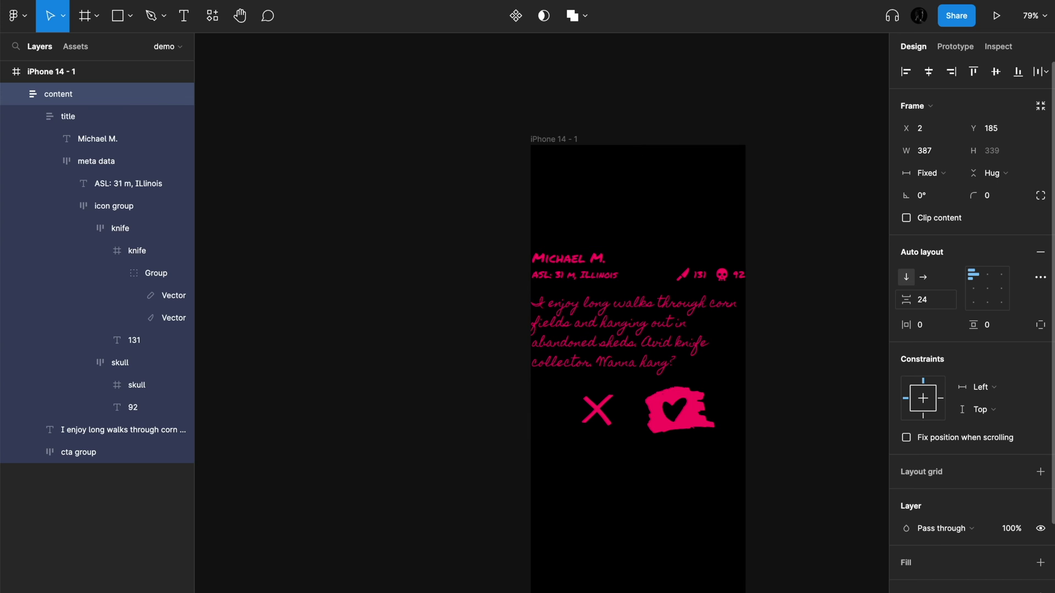
# - Give the content frame 24 px horizontal padding and Left and right constraints
pyautogui.click(476, 204)
pyautogui.click(594, 289)
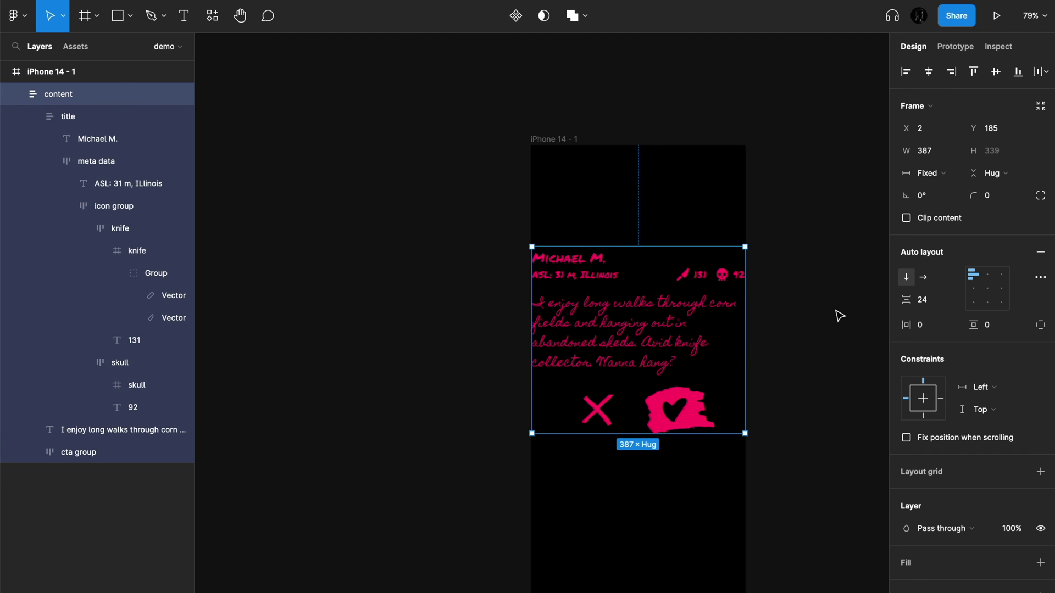
pyautogui.click(928, 325)
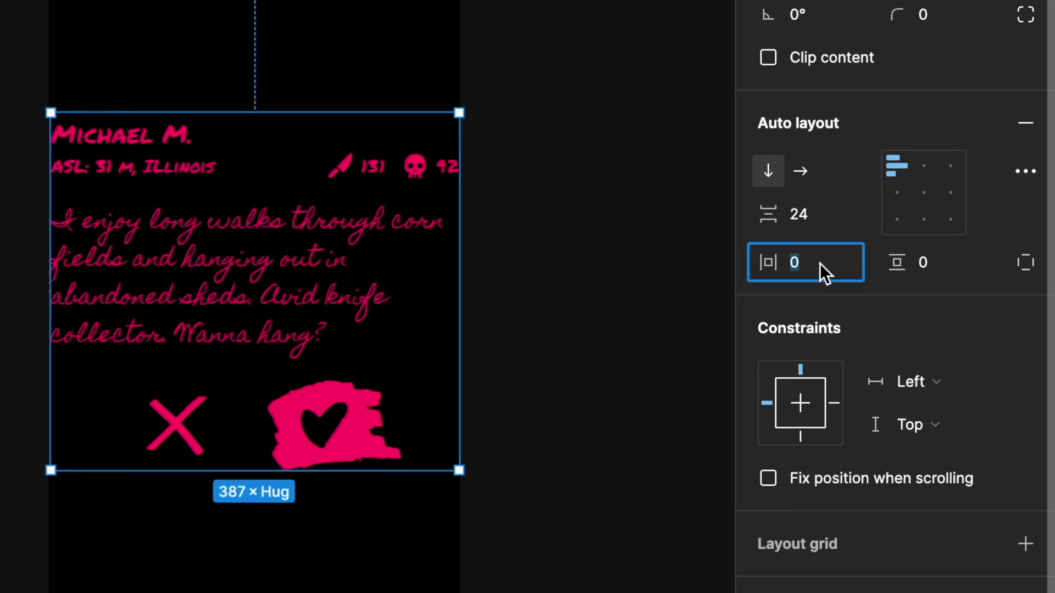
pyautogui.press('Return')
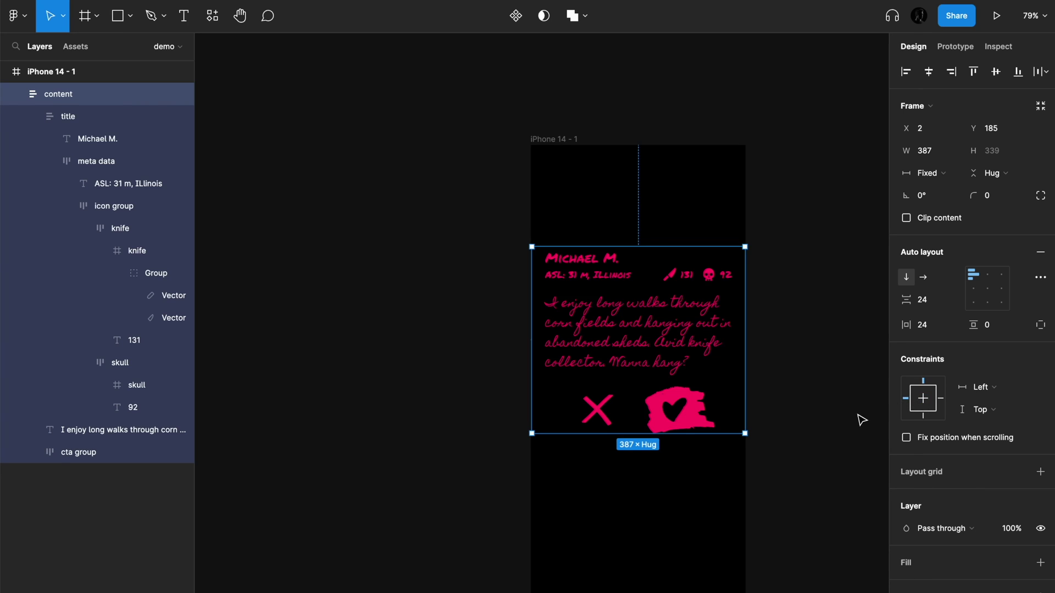
pyautogui.scroll(2, 862, 420)
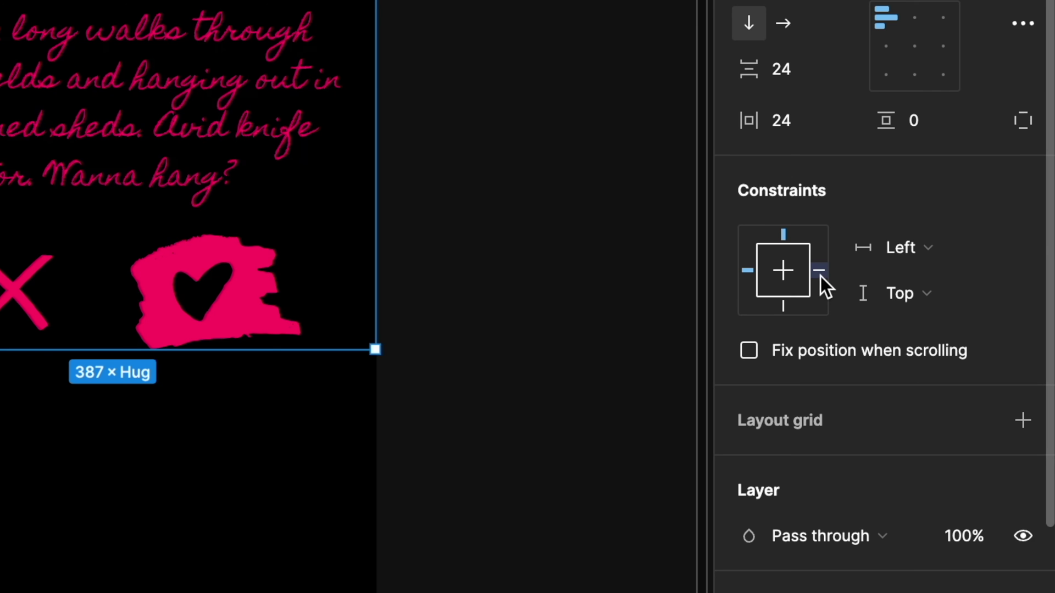
pyautogui.click(898, 314)
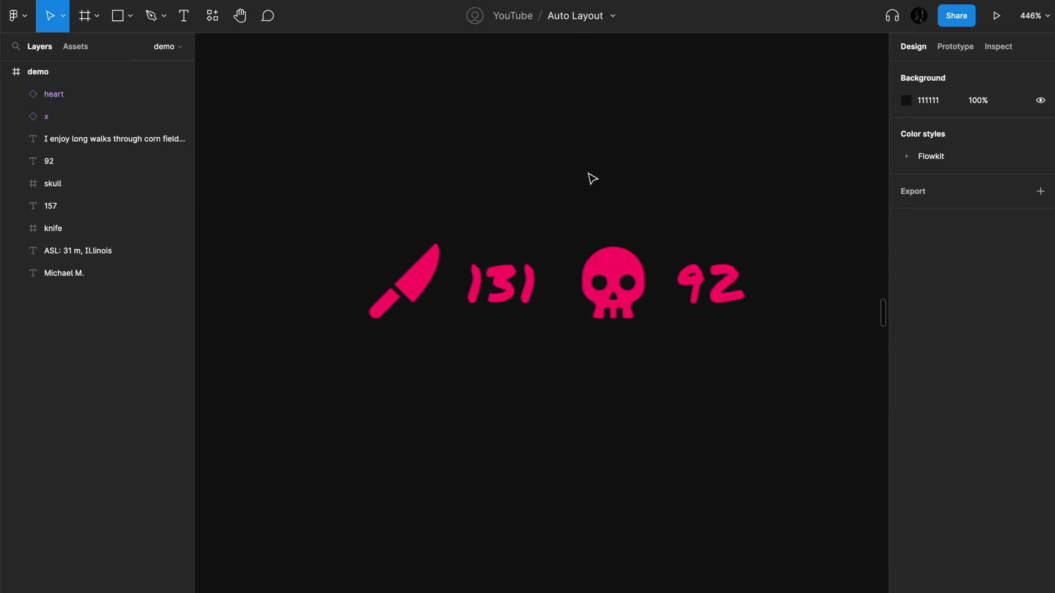
# - Wrap the skull and its 92 count in auto layout, then edit the knife count to 123456
pyautogui.moveTo(588, 177); pyautogui.dragTo(765, 337)
pyautogui.hotkey('shift', 'a')
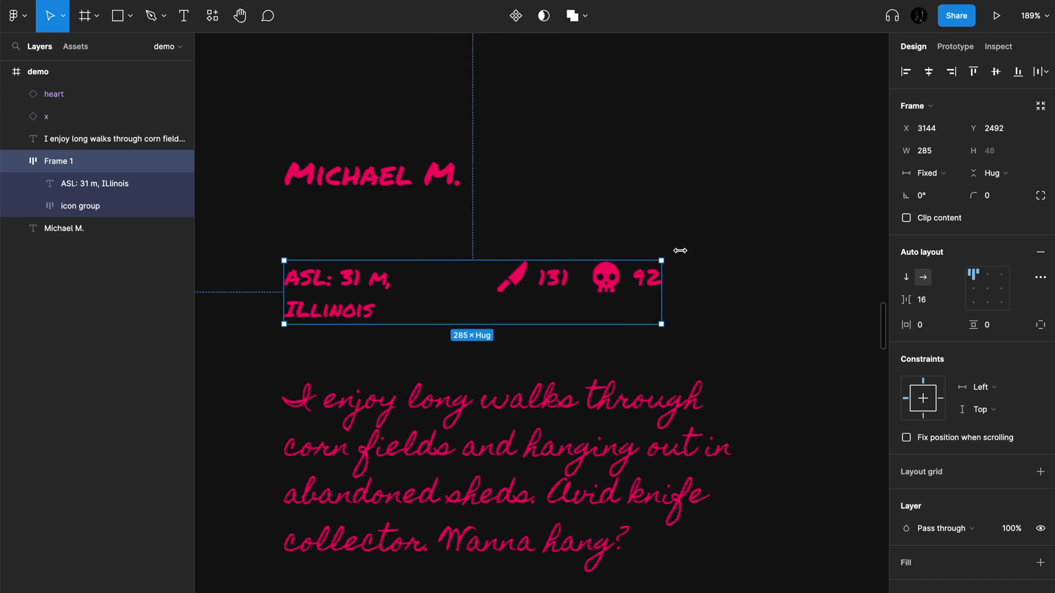
pyautogui.doubleClick(697, 283)
pyautogui.write('1')
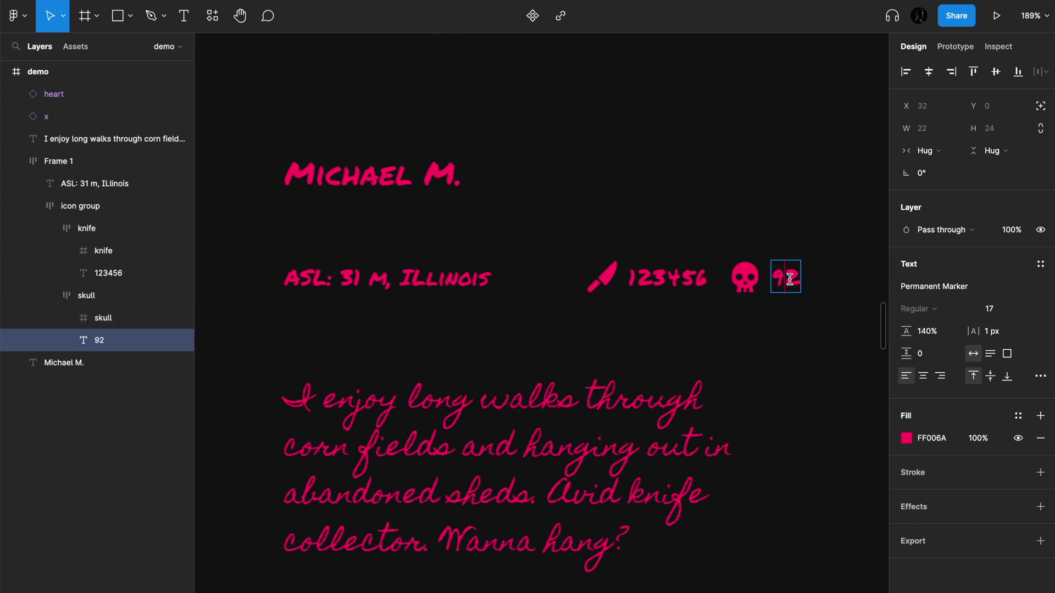